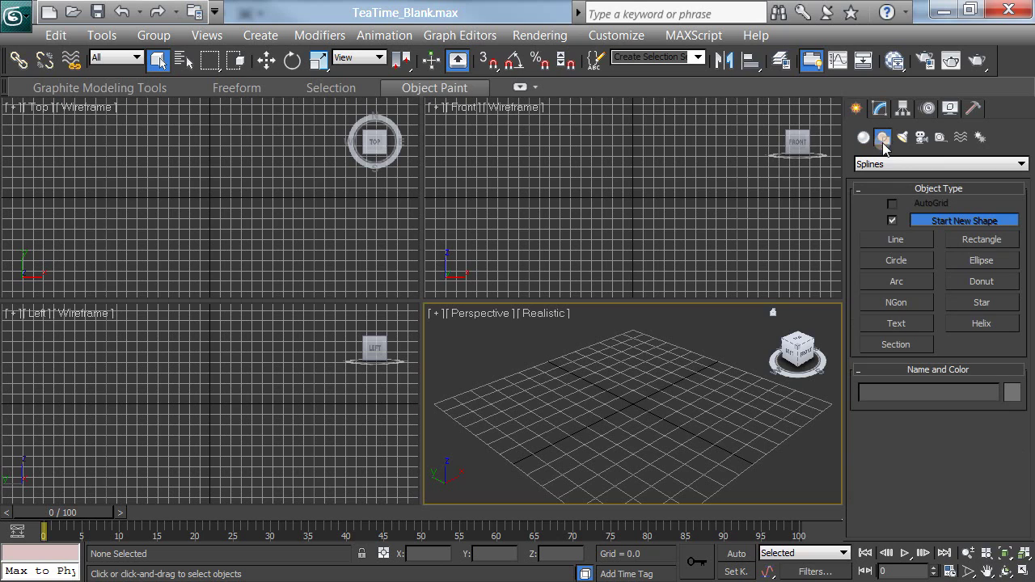
Step: Start a Line spline in the maximized Left viewport and outline the cup's flat base, outer foot edge and curved stem from the center axis
left_click(885, 238)
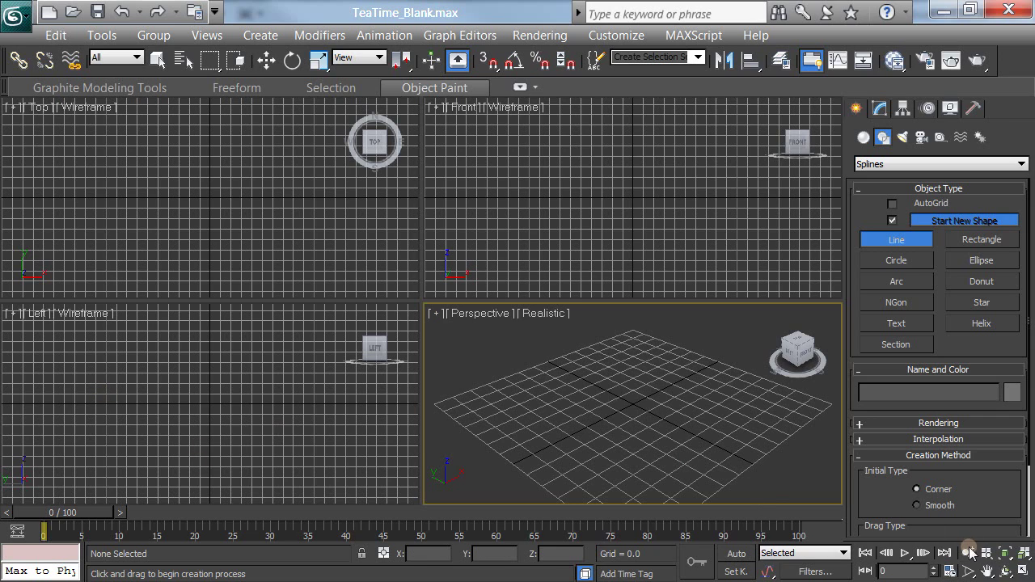
left_click(300, 405)
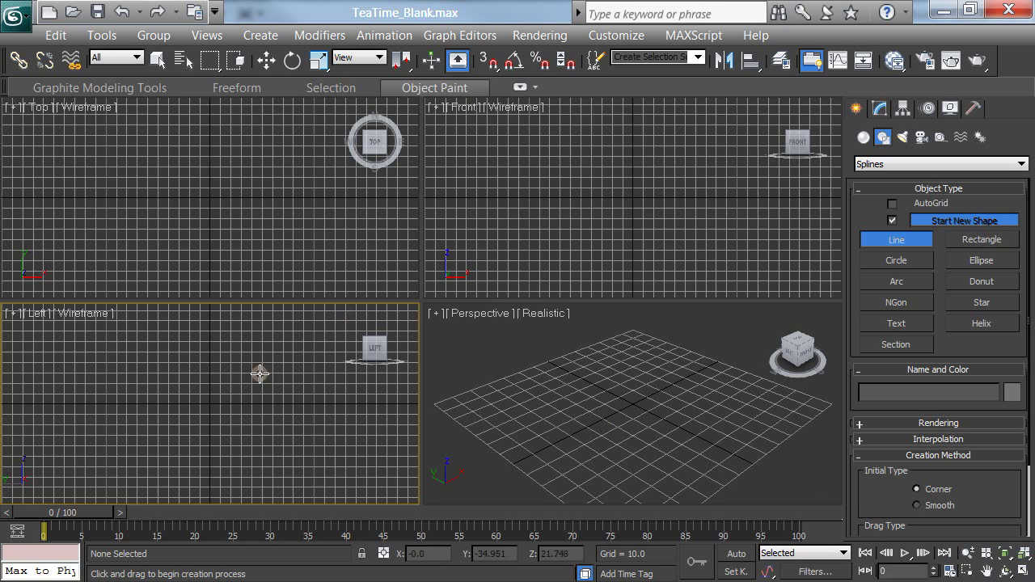
left_click(1023, 570)
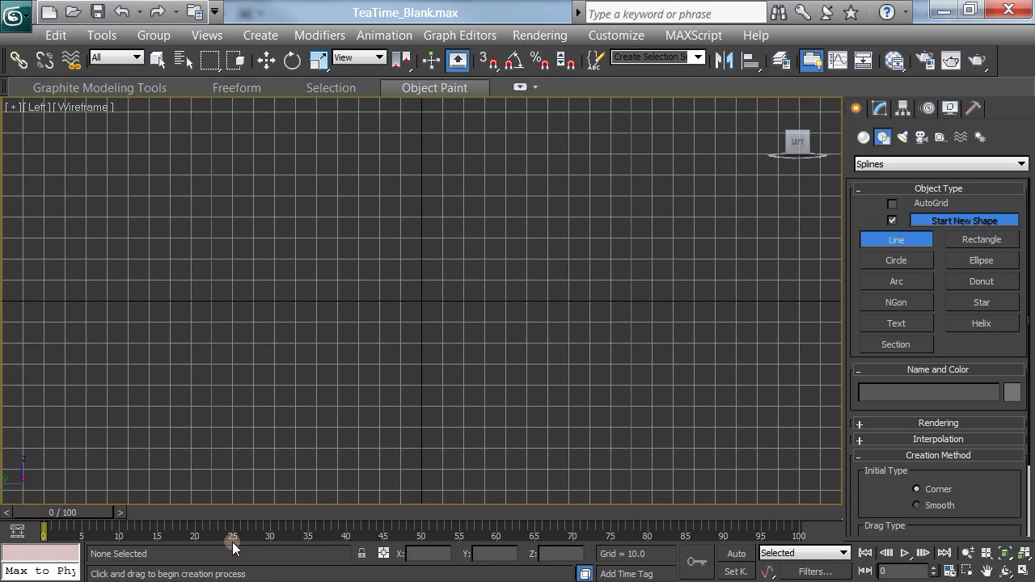
left_click(421, 432)
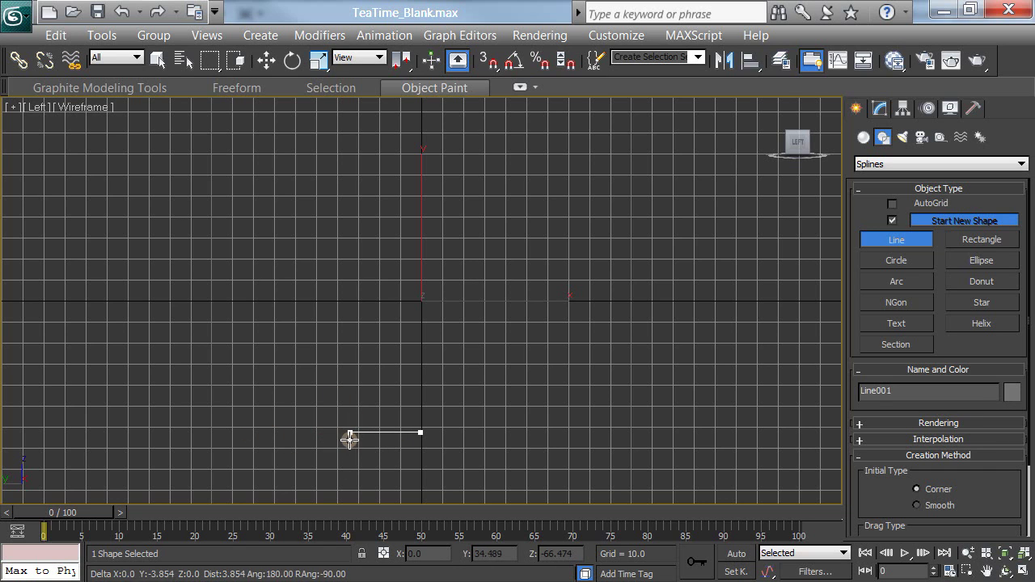
left_click(351, 432)
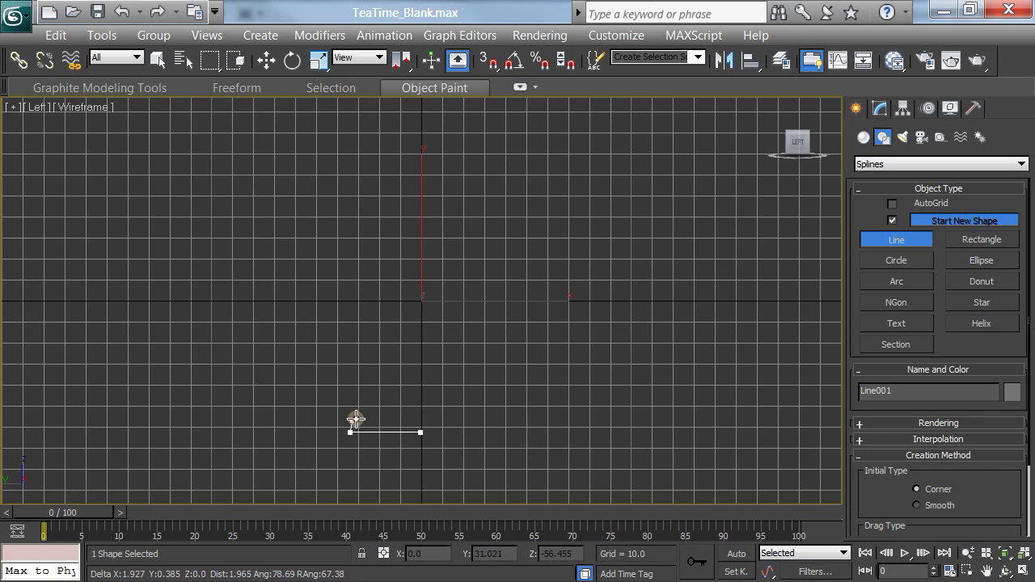
left_click(353, 419)
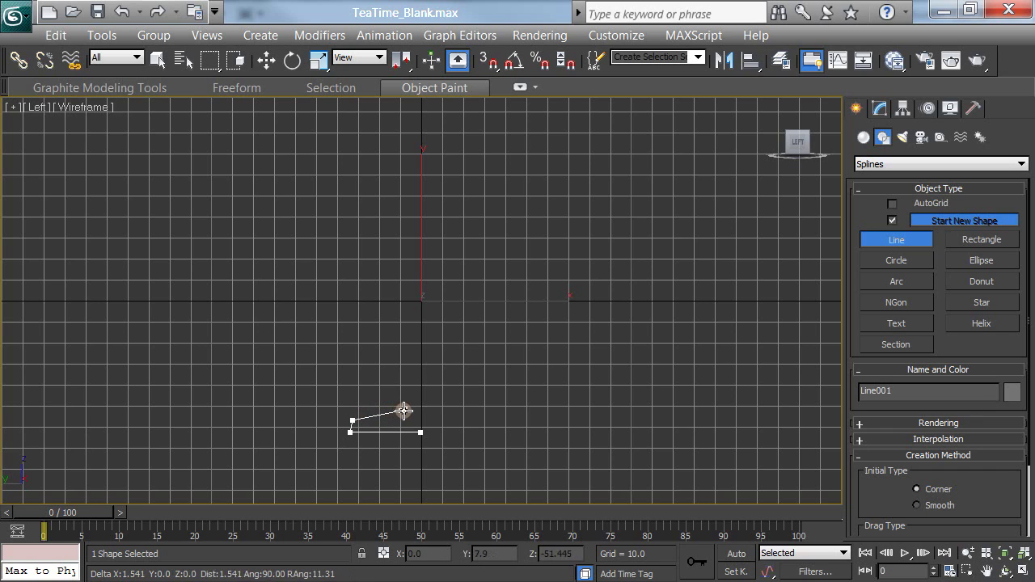
left_click_drag(402, 411, 406, 397)
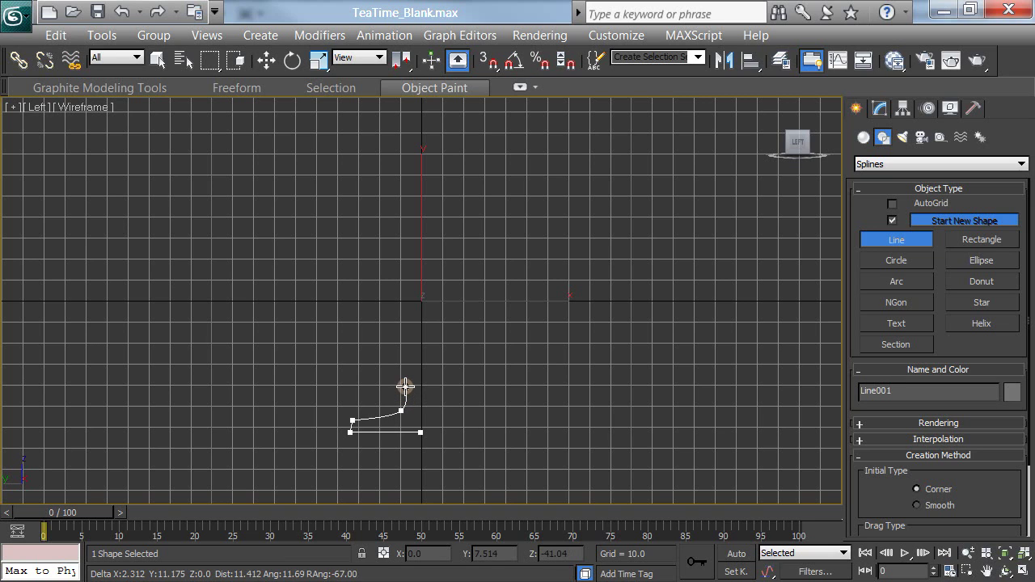
left_click(404, 383)
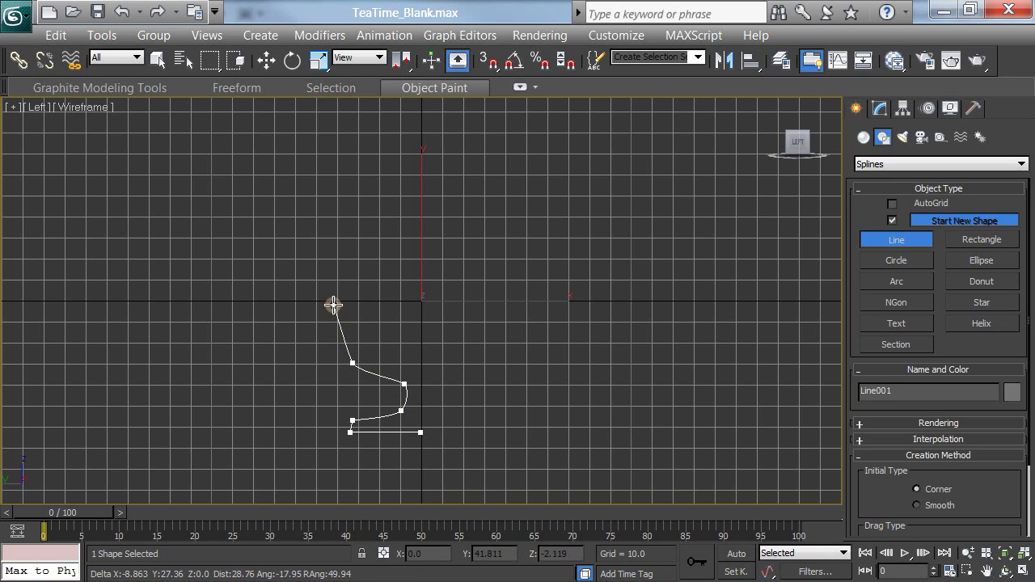
Step: Continue the spline up the cup's outer wall, around the rim and down the inner wall to the center axis, leaving it open
left_click(324, 243)
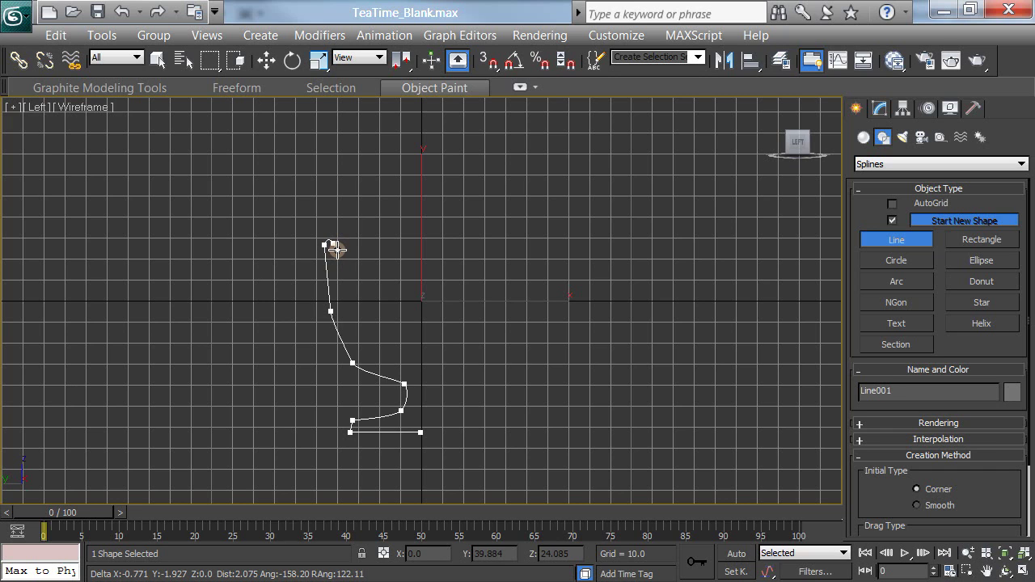
left_click(340, 312)
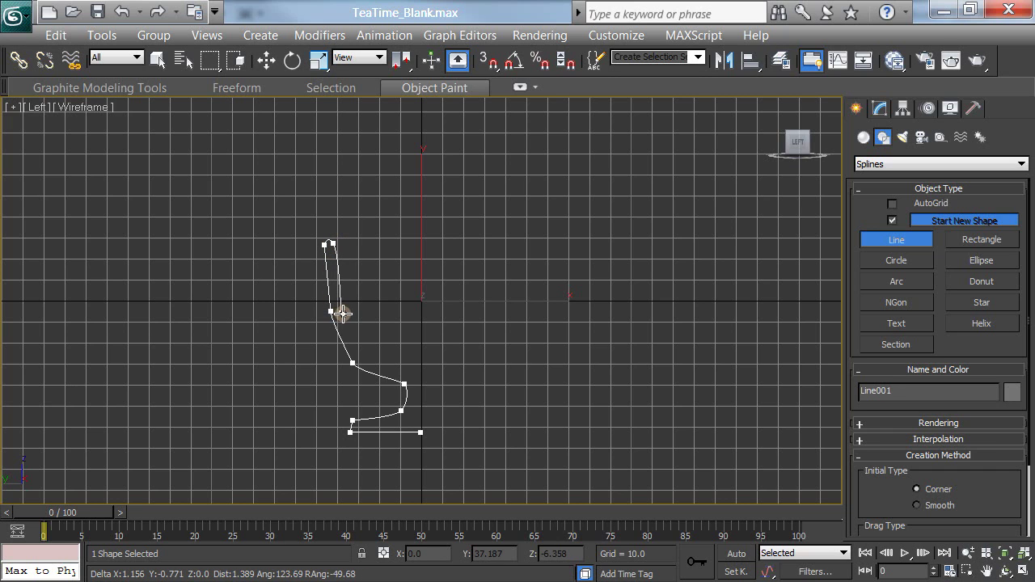
left_click(362, 357)
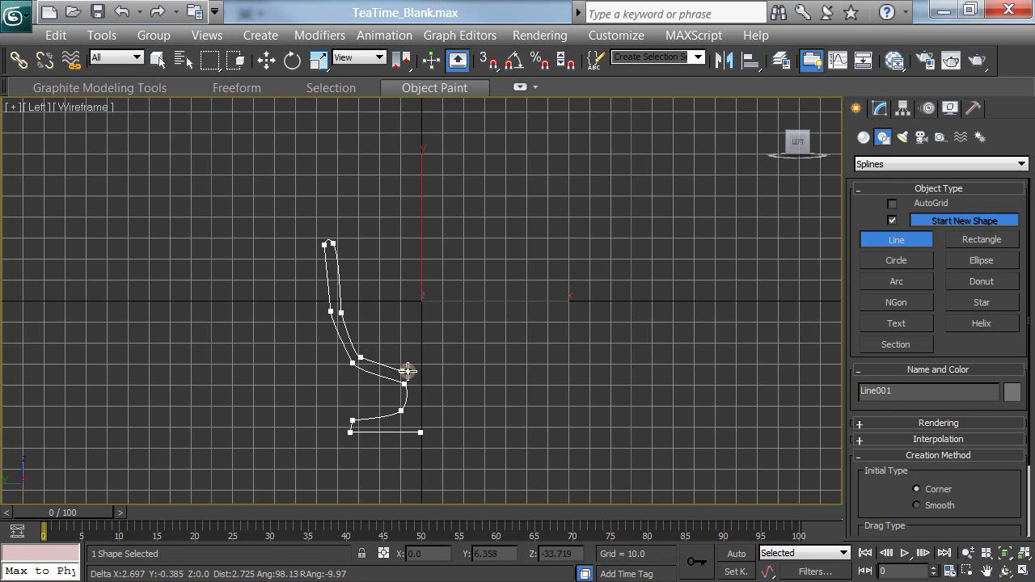
left_click(421, 371)
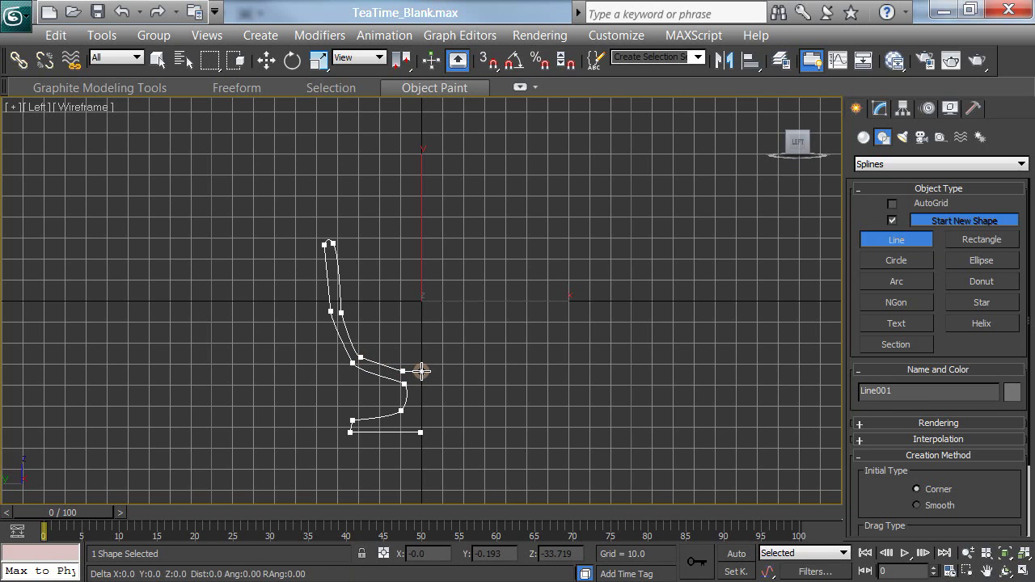
right_click(421, 371)
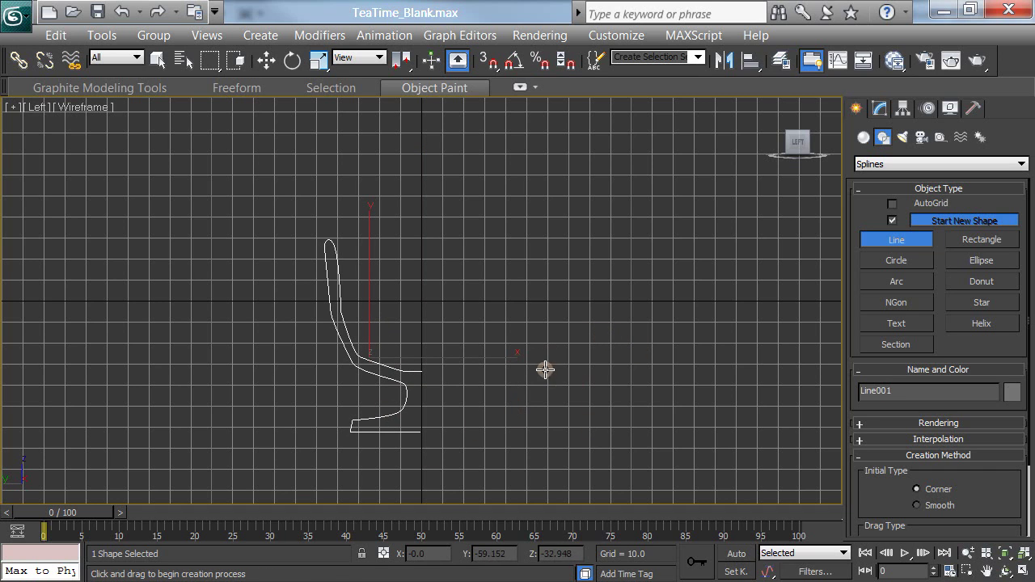
Step: Hide the viewport grid and enter Vertex editing for the cup profile line
scroll(494, 340, "up", 2)
middle_click_drag(494, 339, 564, 285)
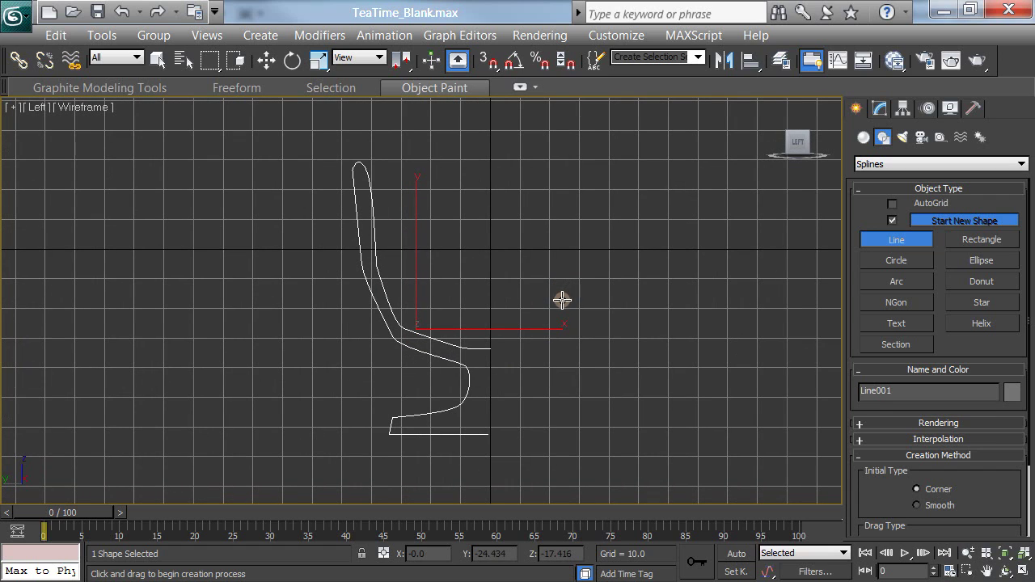
key("g")
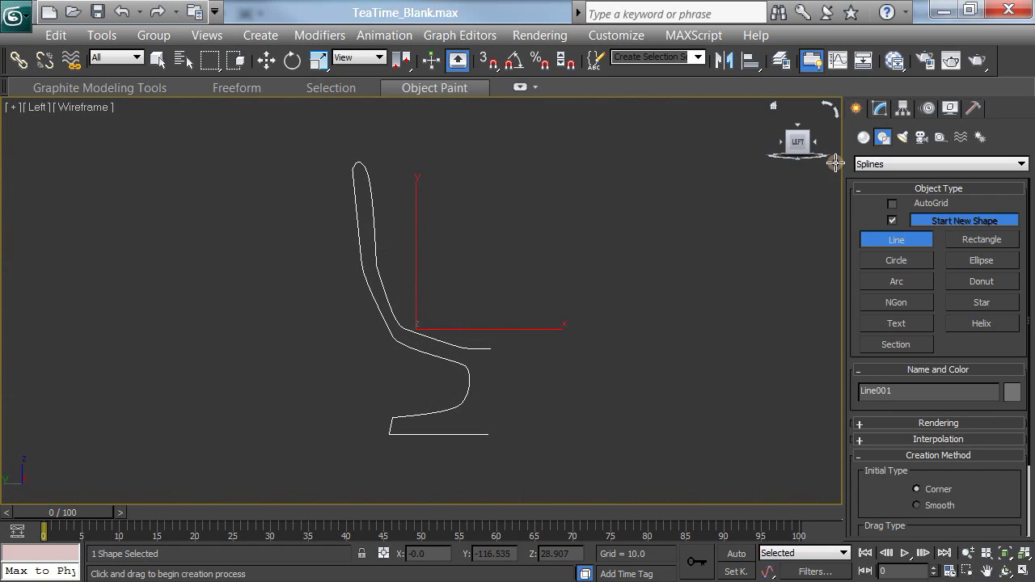
left_click(879, 108)
left_click(860, 183)
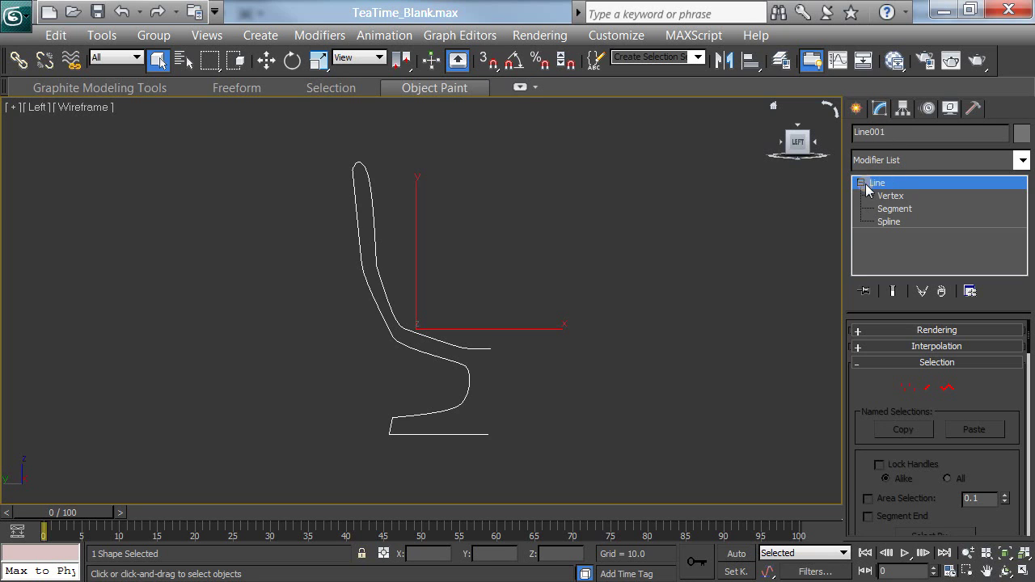
left_click(890, 196)
left_click(326, 406)
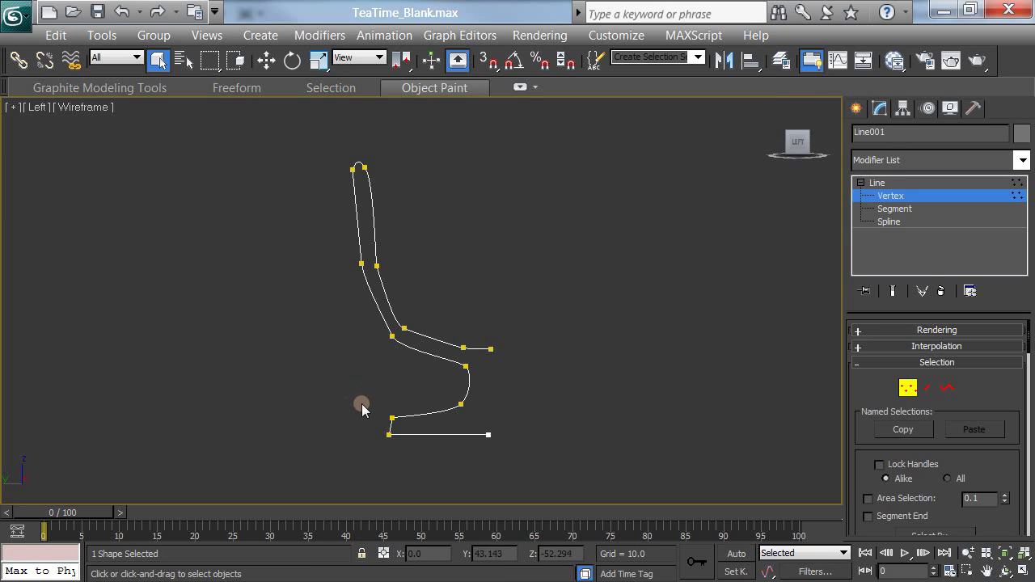
Step: Convert the upper outer vertex of the cup's foot to Smooth and move it slightly inward and down
scroll(492, 404, "up", 3)
middle_click_drag(493, 404, 519, 304)
scroll(528, 231, "up", 5)
left_click_drag(365, 376, 464, 430)
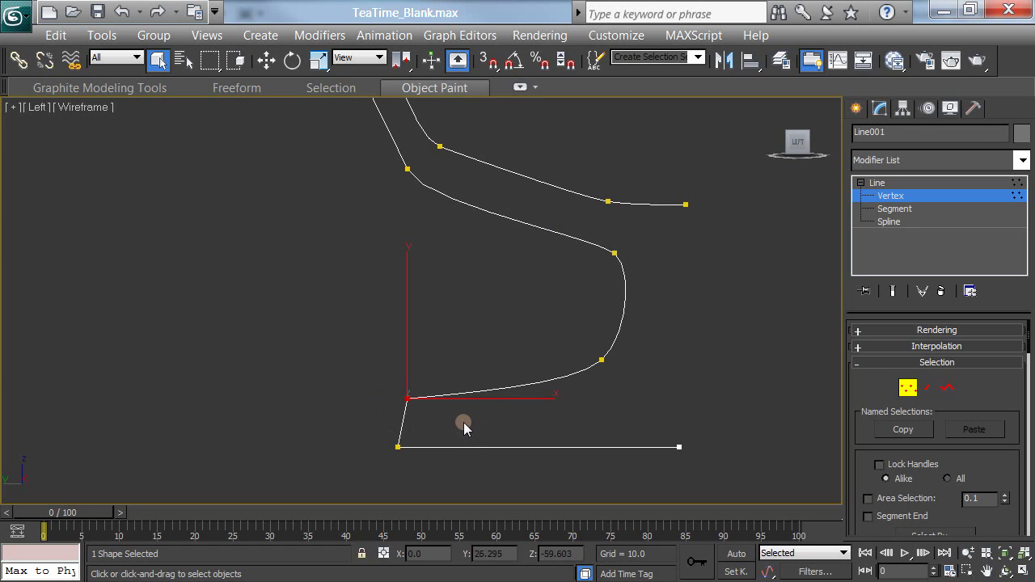
right_click(405, 391)
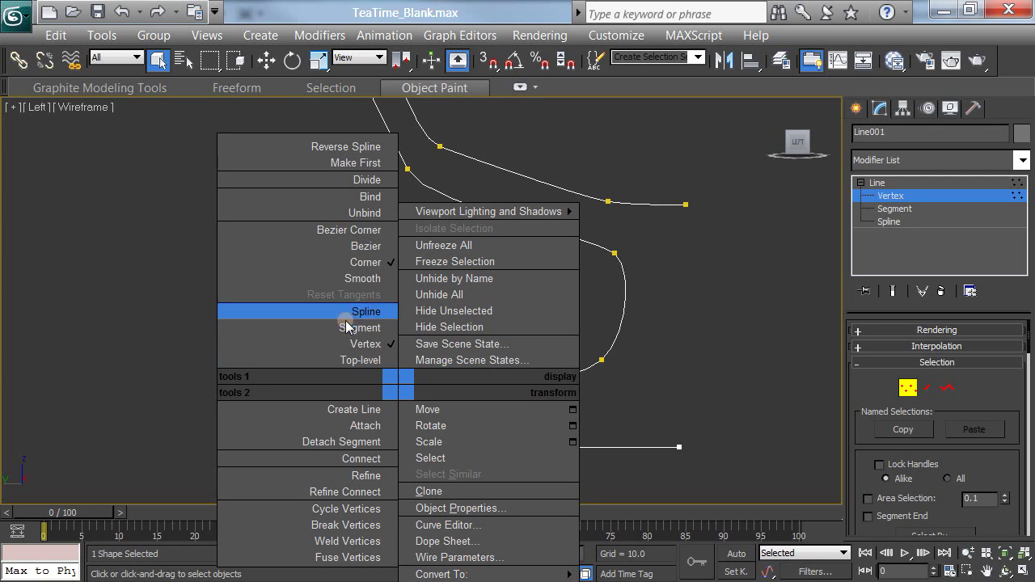
left_click(368, 279)
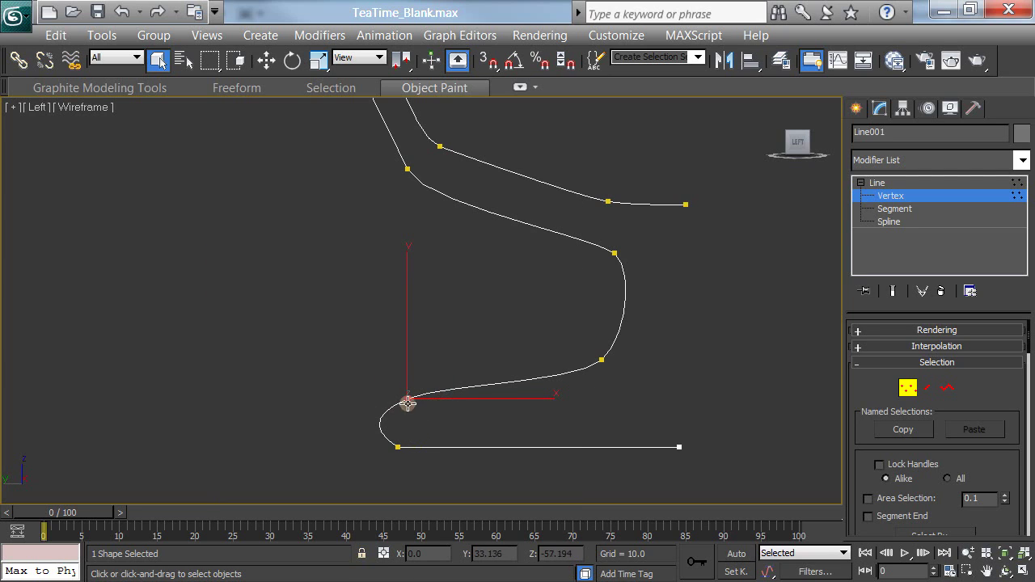
left_click(266, 60)
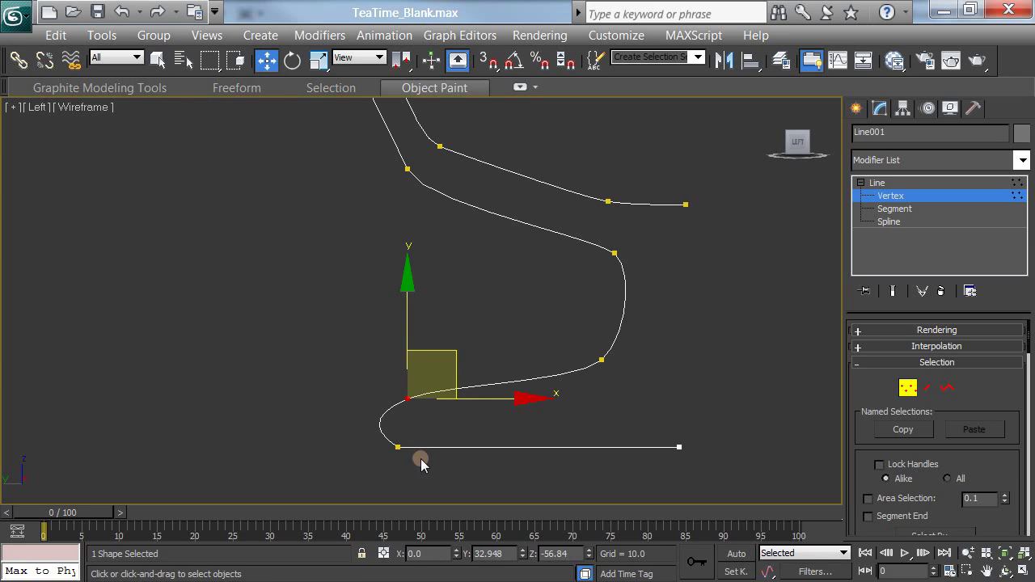
left_click_drag(451, 358, 481, 368)
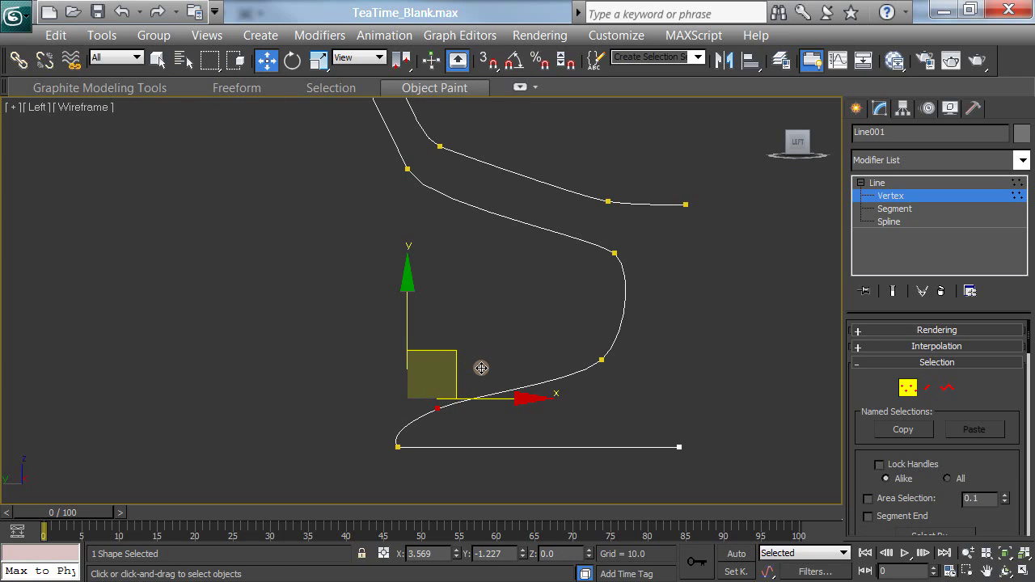
Step: Lower the vertex at the base of the stem, lengthen its tangent handle and nudge the foot's smooth vertex down
left_click(602, 358)
left_click_drag(649, 313, 651, 337)
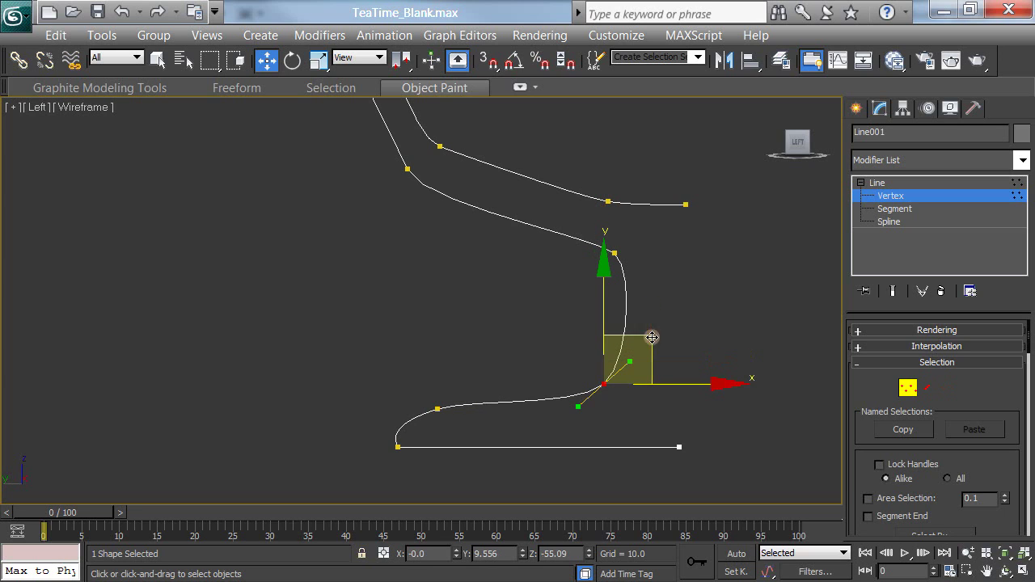
left_click_drag(578, 405, 572, 427)
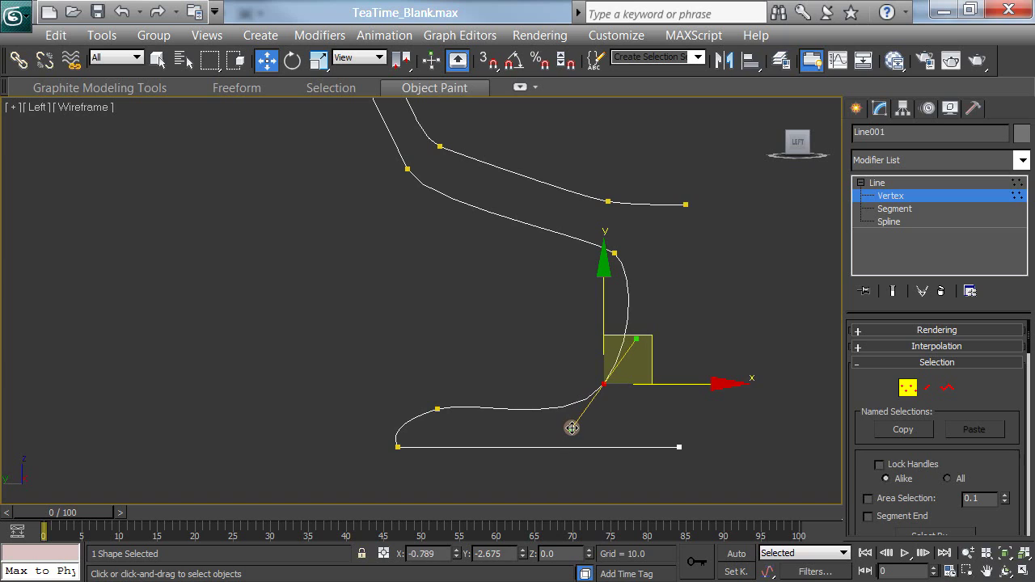
left_click_drag(353, 363, 452, 417)
left_click_drag(484, 362, 627, 419)
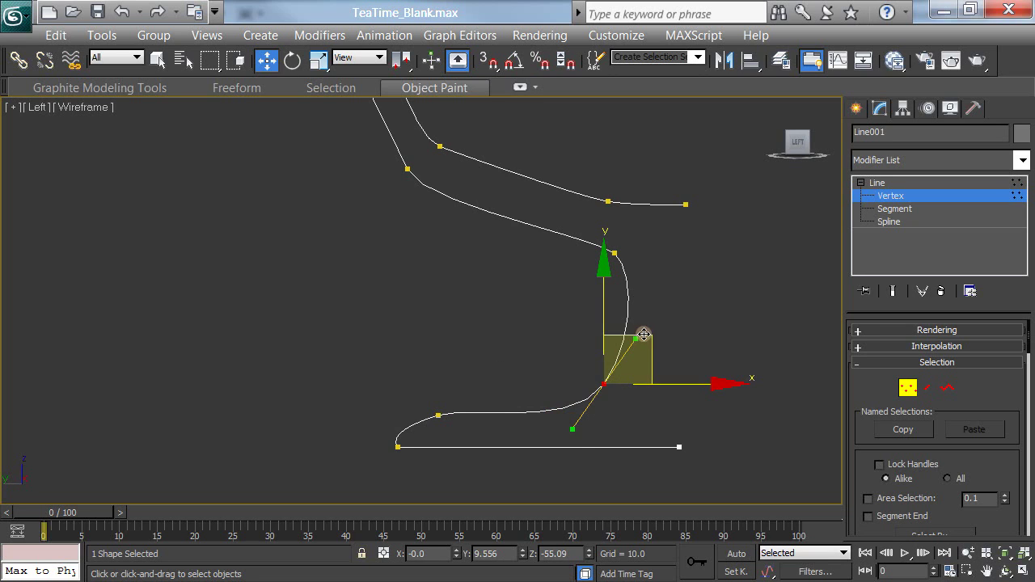
Step: Lower the stem's base vertex further and lengthen the upper stem vertex's tangent handles for a rounder curve
left_click_drag(639, 335, 647, 351)
left_click_drag(636, 263, 595, 241)
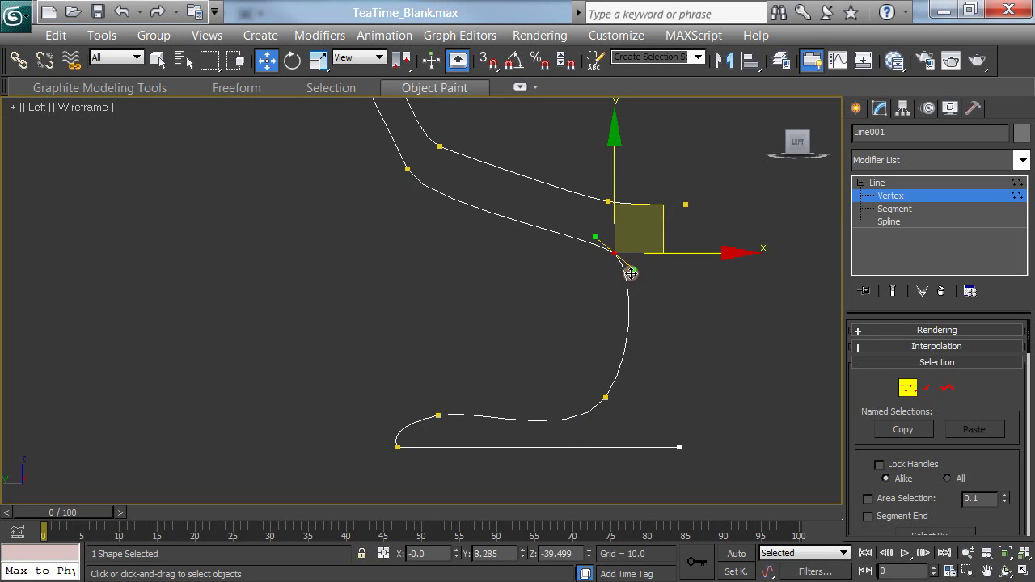
left_click_drag(632, 270, 643, 286)
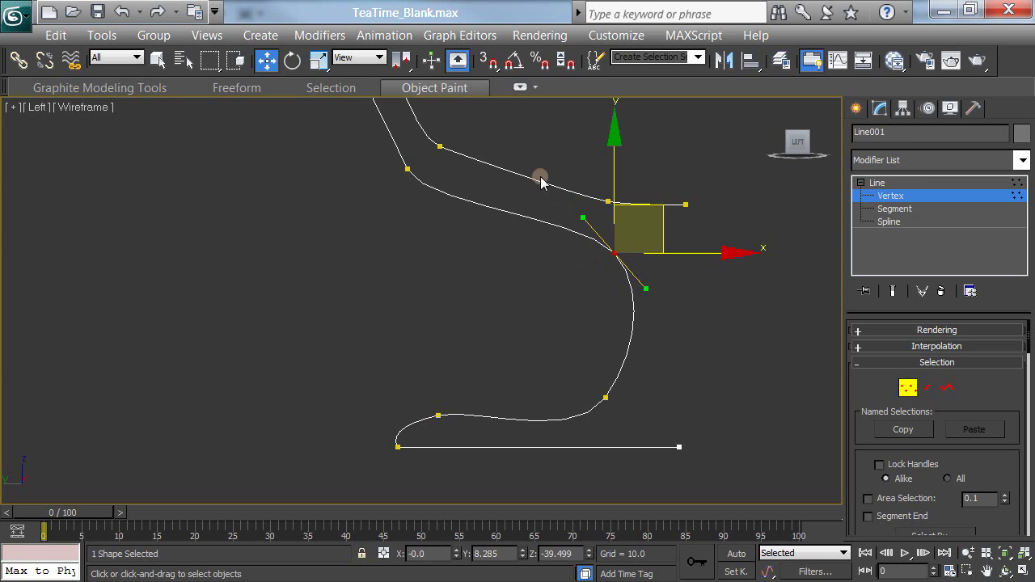
Step: Adjust the tangent handles of the outer and inner vertices at the bowl's lower bend to smooth both curves
left_click_drag(343, 192, 373, 239)
middle_click_drag(386, 240, 428, 392)
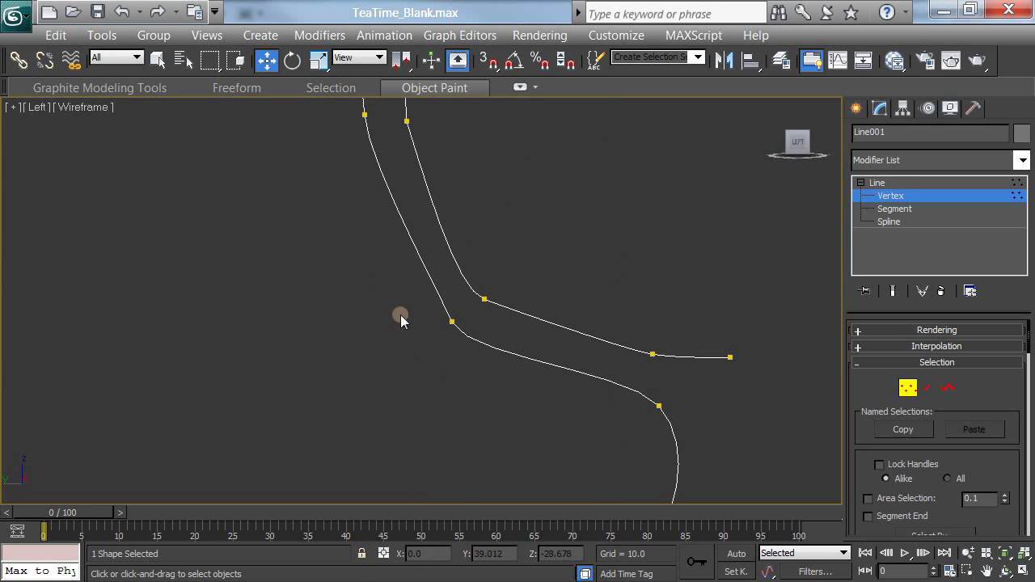
left_click_drag(409, 305, 503, 312)
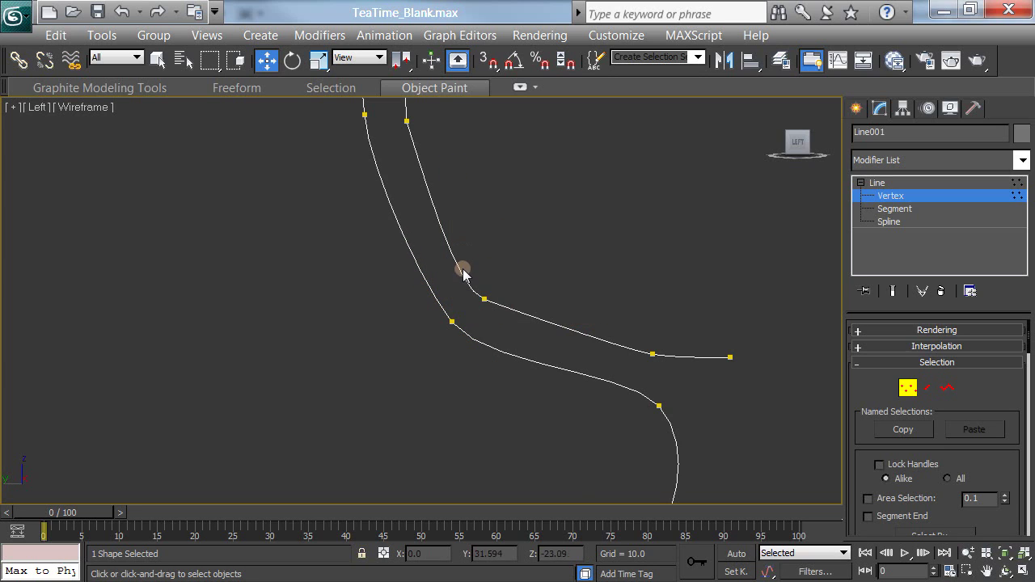
left_click_drag(462, 266, 515, 330)
middle_click_drag(541, 234, 538, 370)
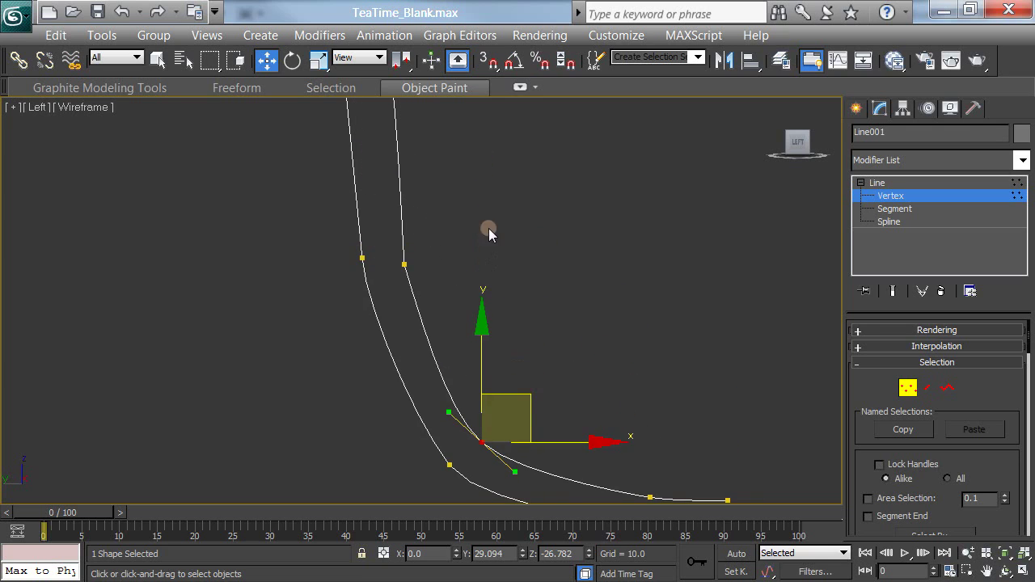
Step: Tilt and lengthen the tangent handles of the outer wall's middle vertex to smooth the bowl's side
middle_click_drag(488, 229, 503, 299)
left_click_drag(391, 340, 374, 321)
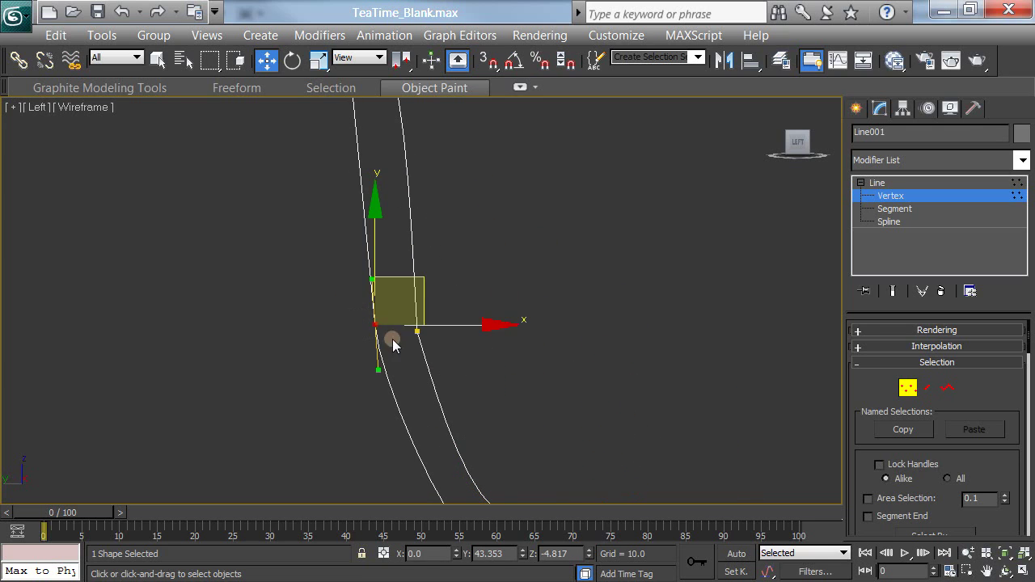
left_click_drag(376, 369, 387, 386)
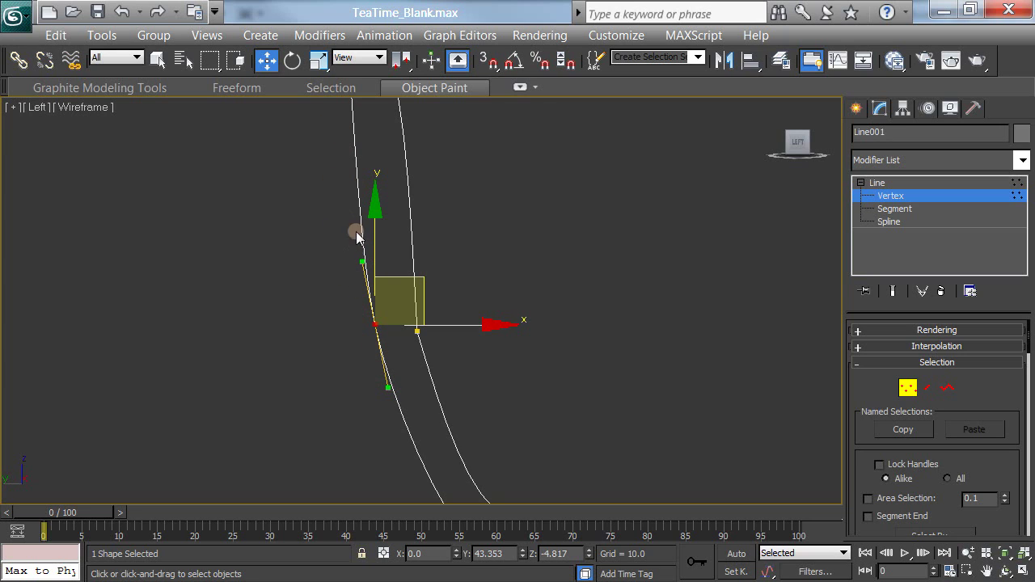
Step: Convert the inner wall's middle vertex from Corner to Bezier
left_click(480, 350)
left_click(424, 330)
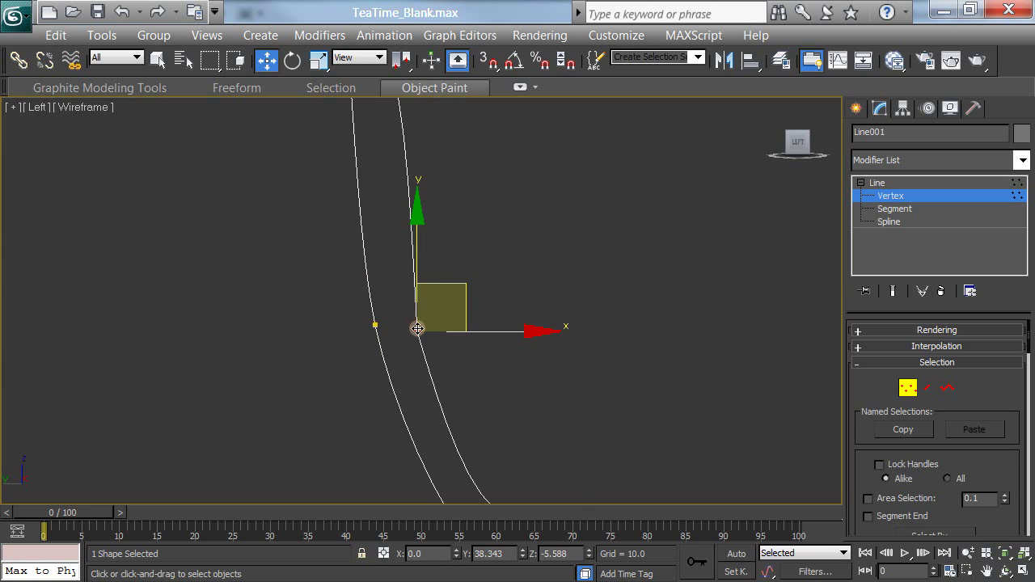
right_click(418, 329)
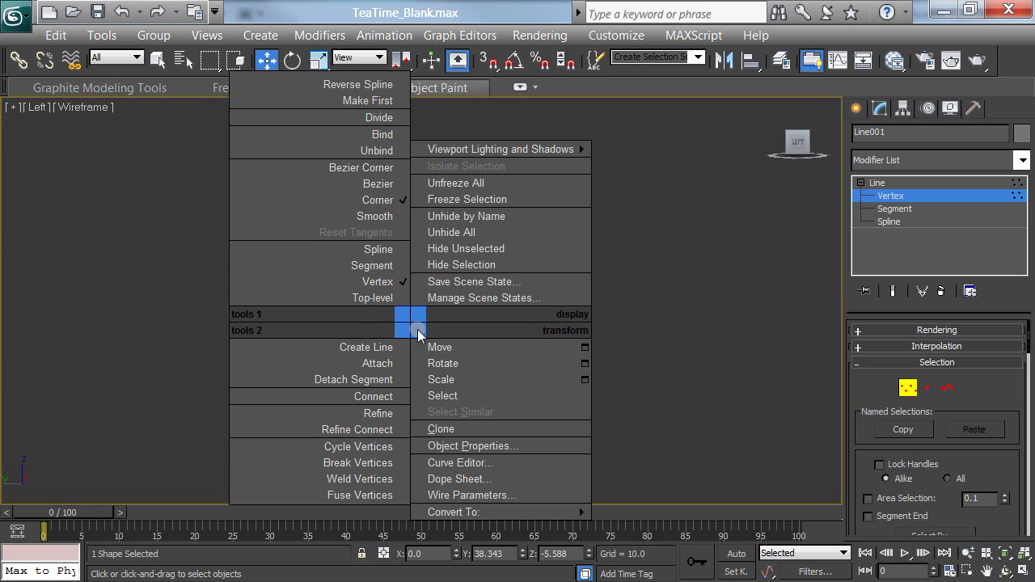
left_click(376, 183)
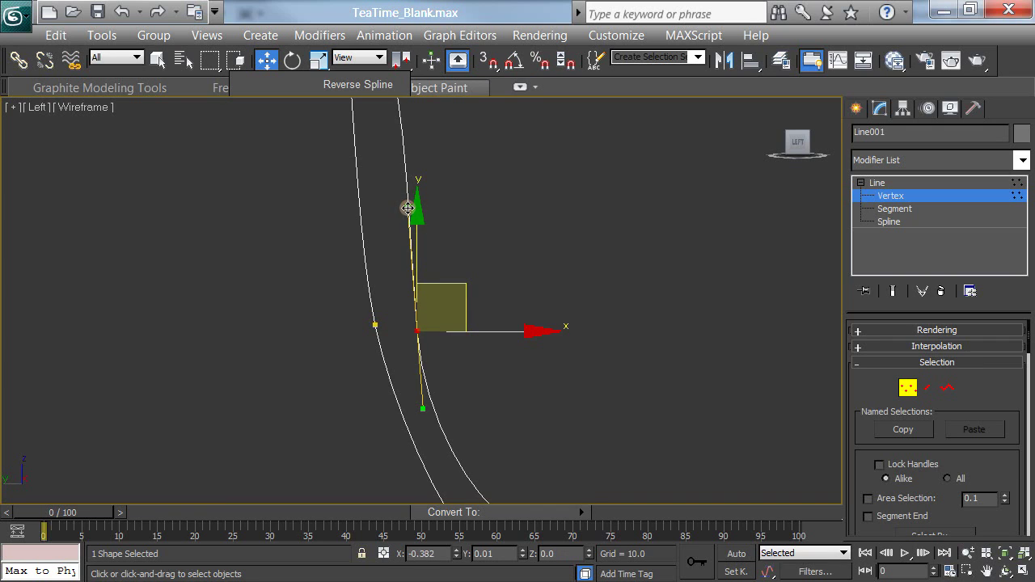
Step: Tilt the upper tangent handle of the inner wall's middle vertex outward to smooth the curve through it
mouse_move(407, 208)
left_mouse_down()
mouse_move(389, 206)
mouse_move(396, 217)
left_mouse_up()
mouse_move(451, 196)
middle_mouse_down()
mouse_move(492, 388)
mouse_move(474, 242)
mouse_move(452, 178)
middle_mouse_up()
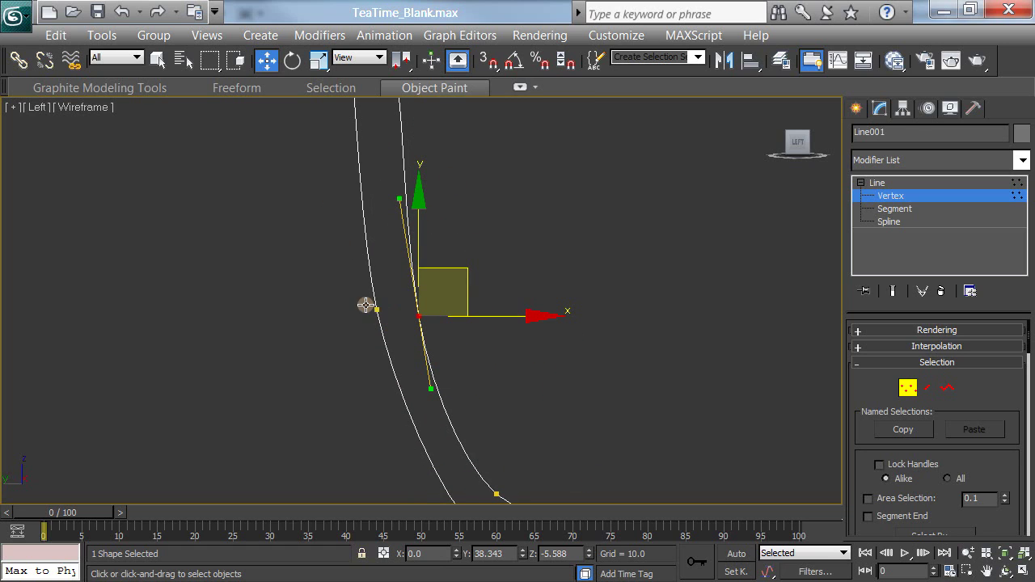
Step: Convert the outer rim vertex to Bezier Corner and lower its rim-side tangent handle
middle_click_drag(668, 248, 678, 361)
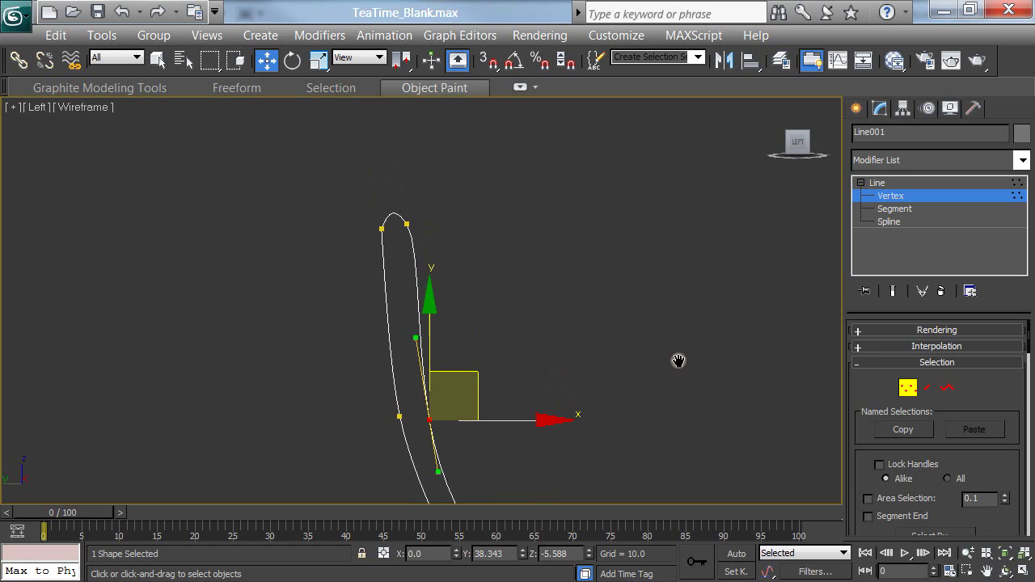
left_click_drag(372, 231, 388, 255)
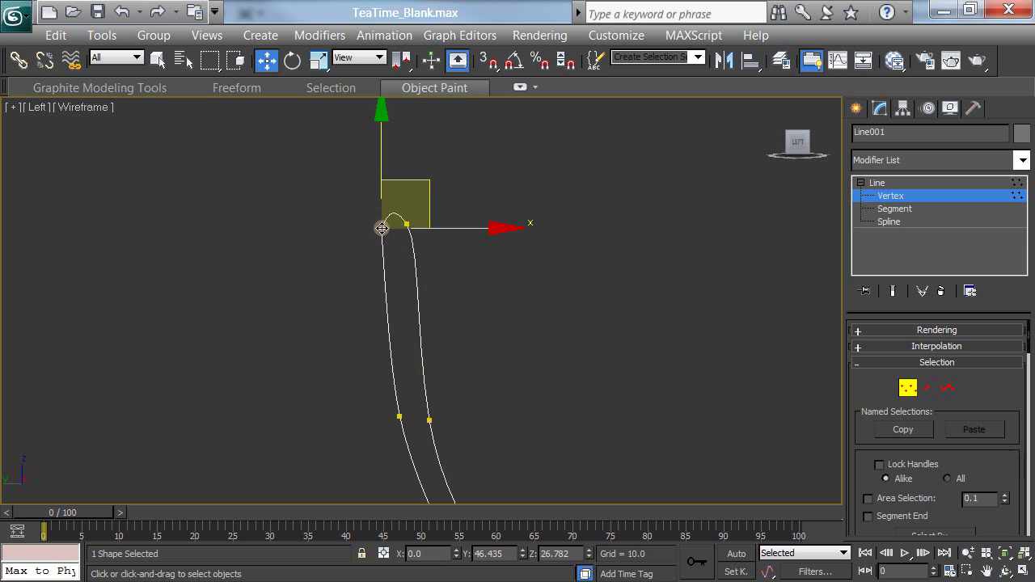
right_click(381, 259)
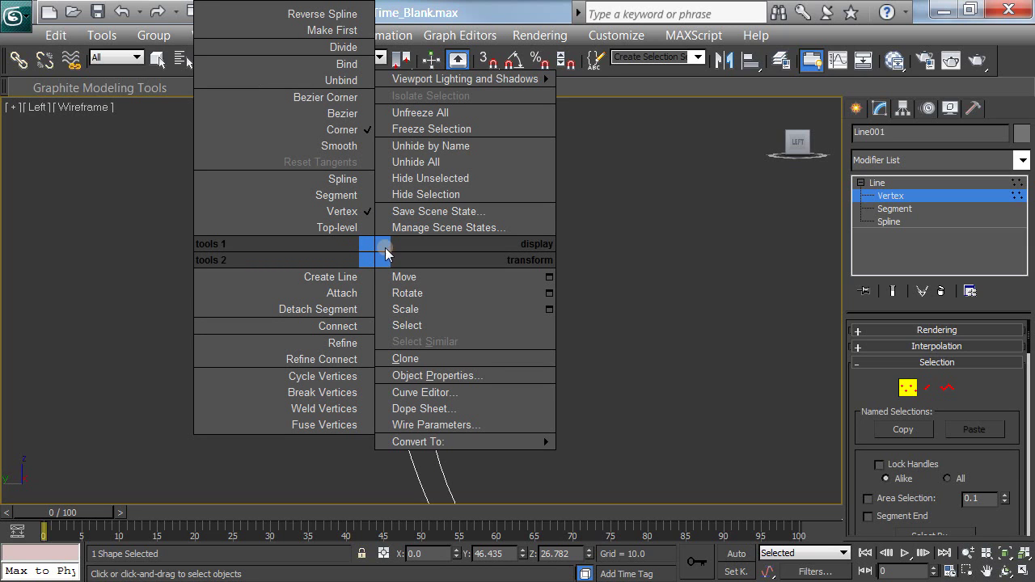
left_click(352, 97)
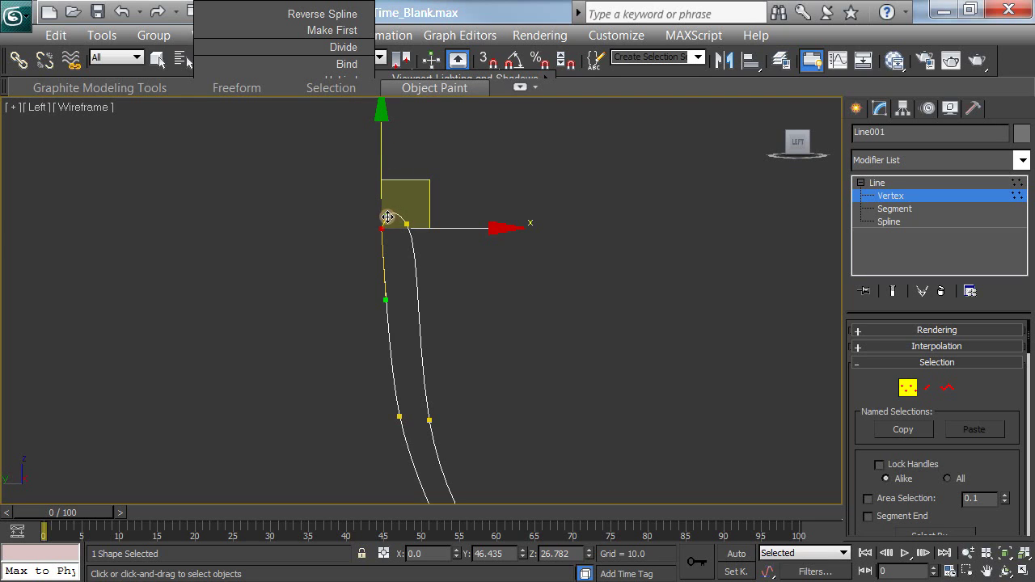
left_click_drag(389, 217, 392, 221)
Step: Convert the inner rim vertex to Bezier Corner and adjust both tangent handles to flatten the lip and straighten the inner wall
scroll(543, 221, "up", 1)
middle_click_drag(543, 222, 587, 377)
scroll(587, 376, "up", 2)
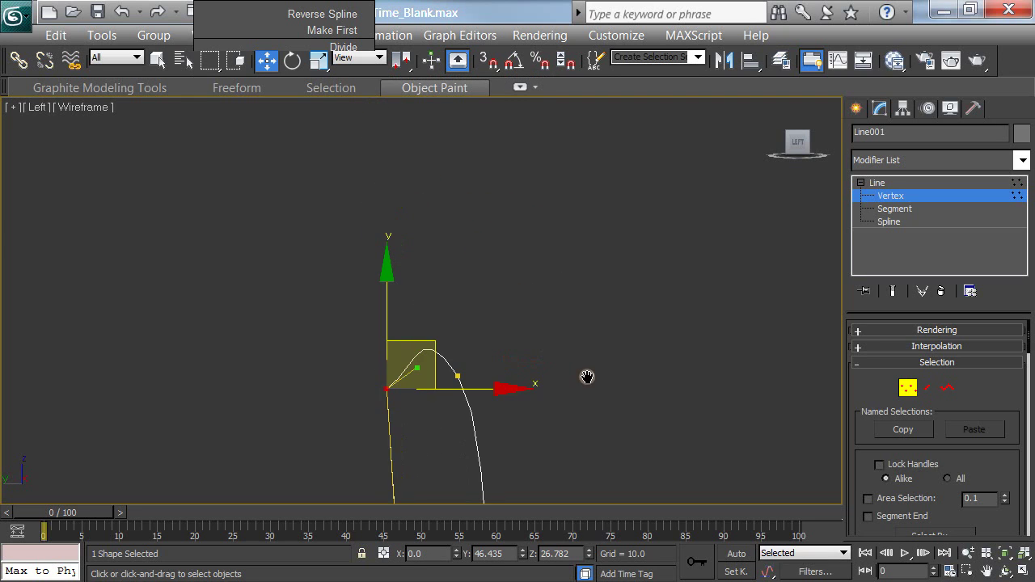
left_click_drag(467, 354, 455, 400)
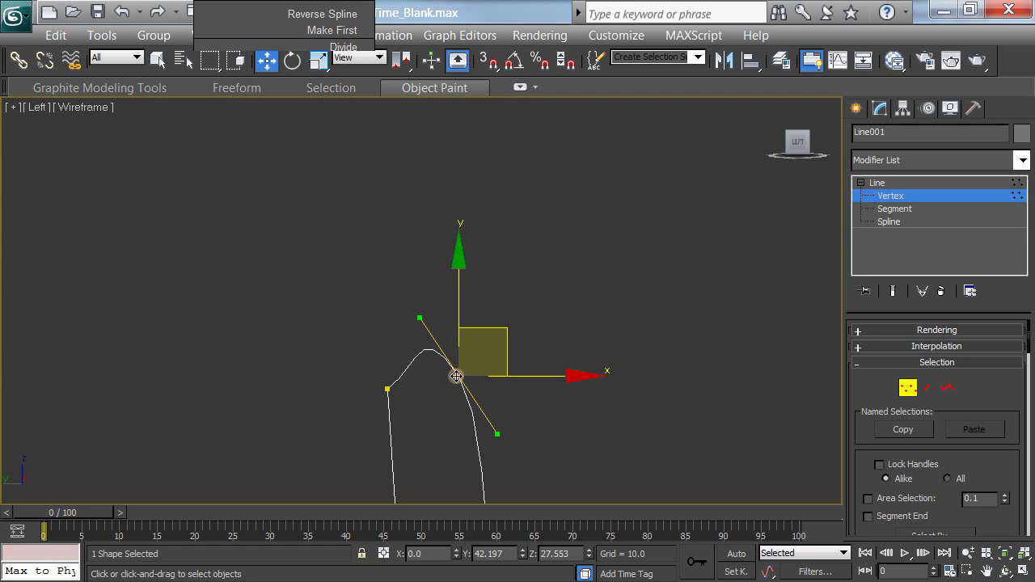
right_click(456, 376)
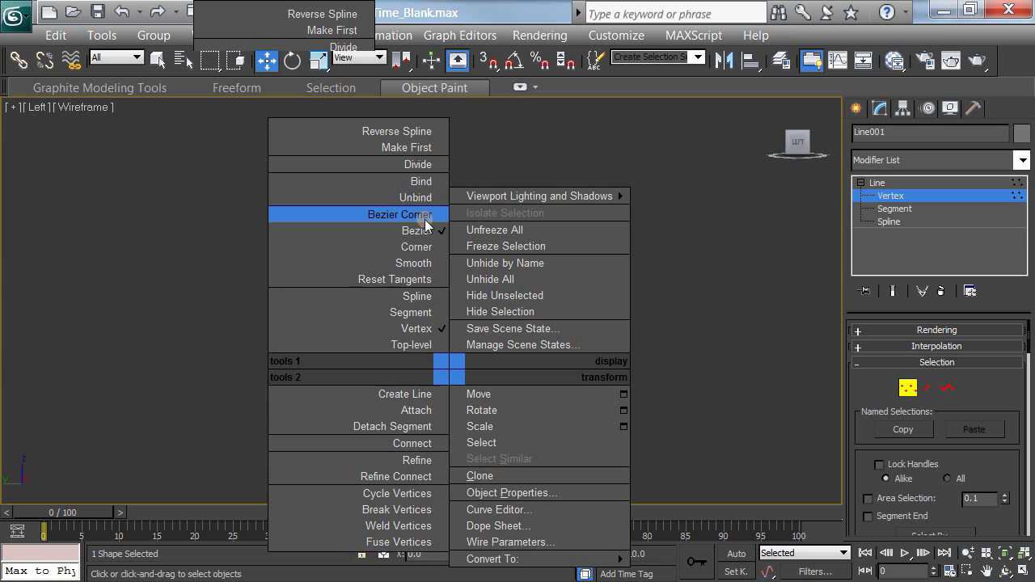
left_click(425, 214)
left_click_drag(423, 314, 421, 353)
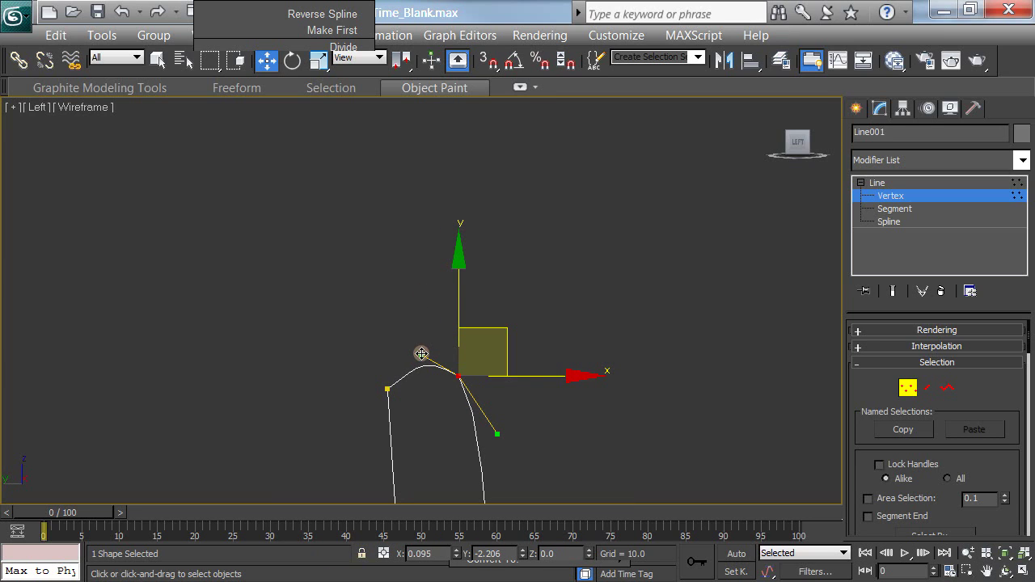
left_click_drag(497, 433, 482, 439)
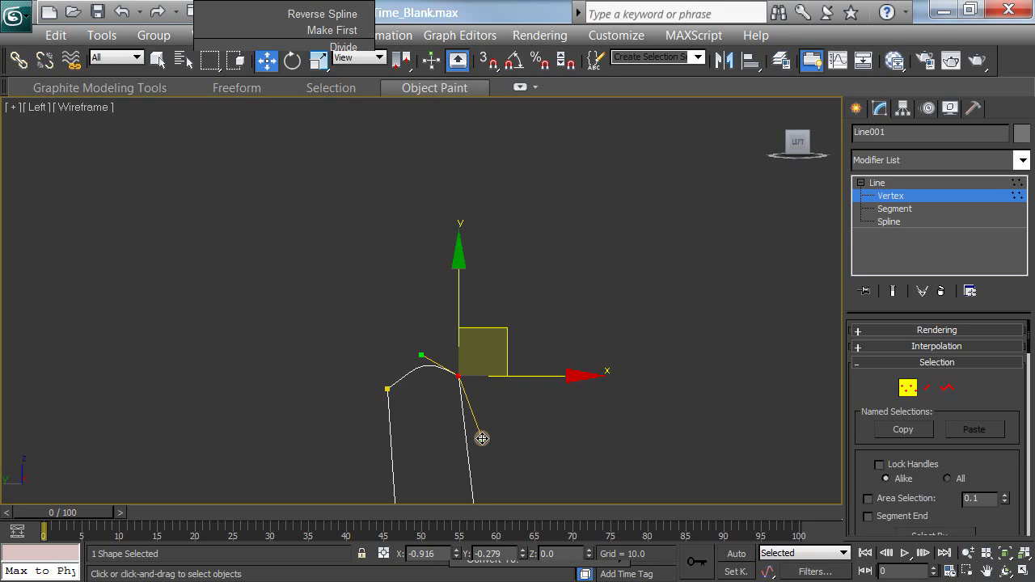
Step: Examine the profile curve from the rim down the walls to the stem and back
middle_click_drag(482, 439, 513, 86)
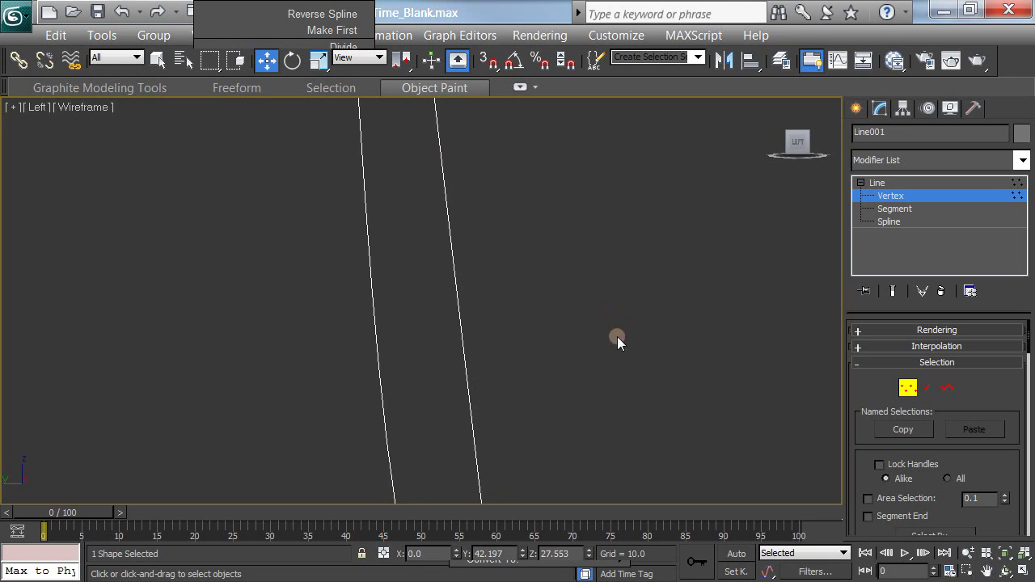
middle_click_drag(617, 337, 507, 84)
scroll(483, 300, "down", 3)
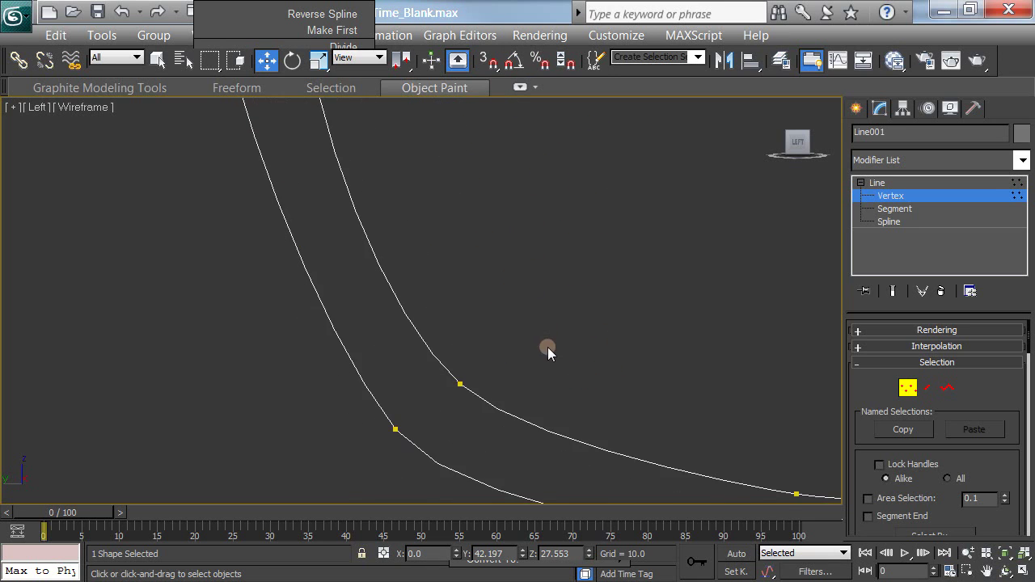
middle_click_drag(547, 346, 361, 302)
middle_click_drag(494, 337, 431, 316)
scroll(431, 314, "down", 5)
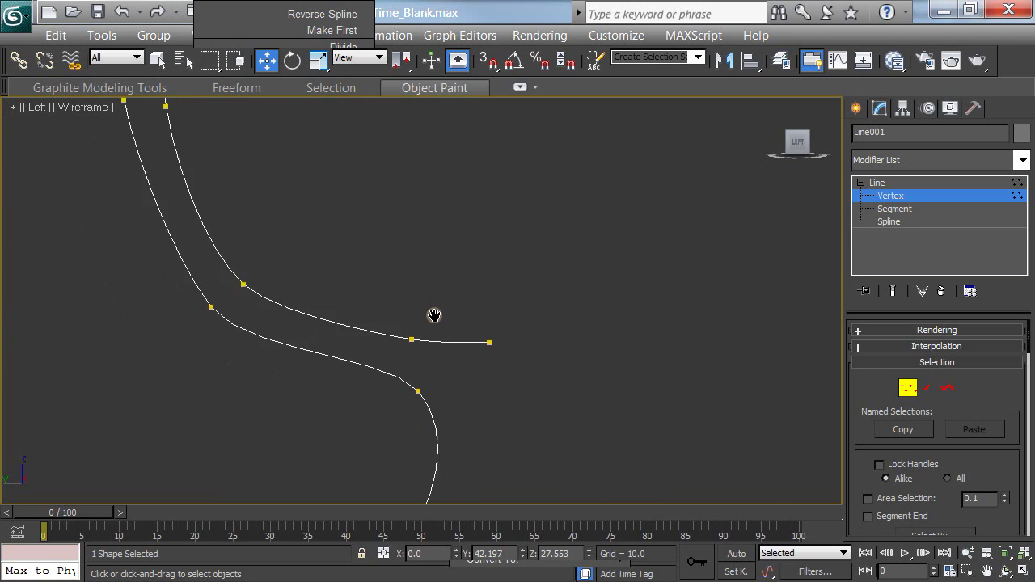
middle_click_drag(452, 259, 582, 455)
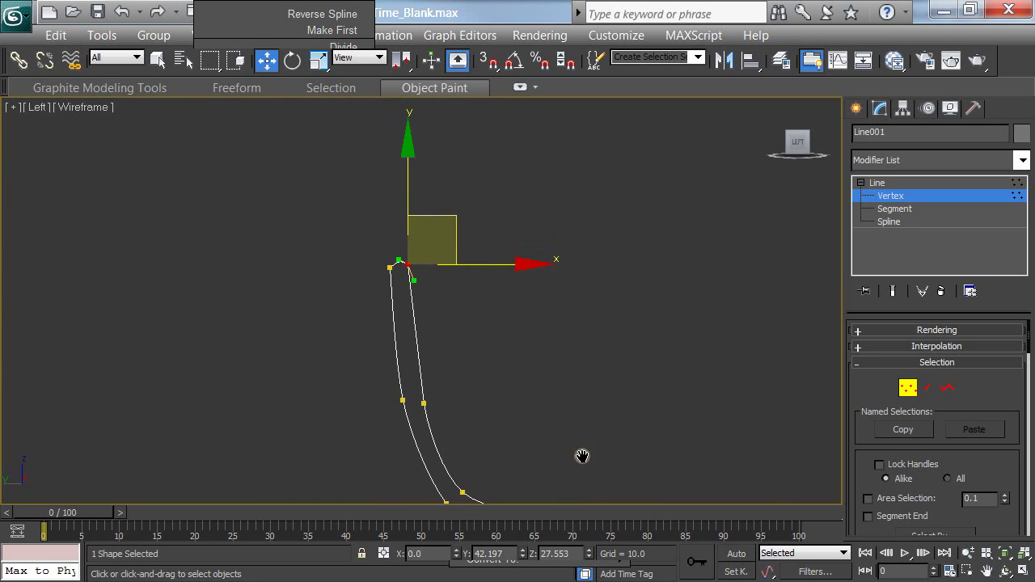
Step: Move the outer rim vertex slightly inward and up, and shorten its rim-side tangent handle for an even lip
left_click_drag(377, 258, 523, 343)
left_click_drag(410, 269, 420, 264)
left_click(474, 212)
left_click(420, 263)
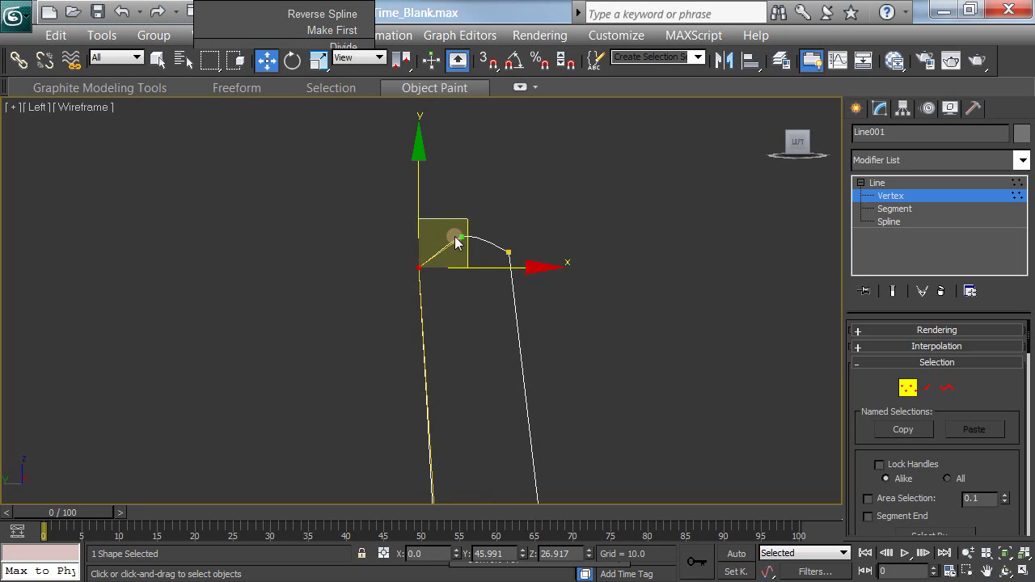
left_click_drag(460, 233, 459, 239)
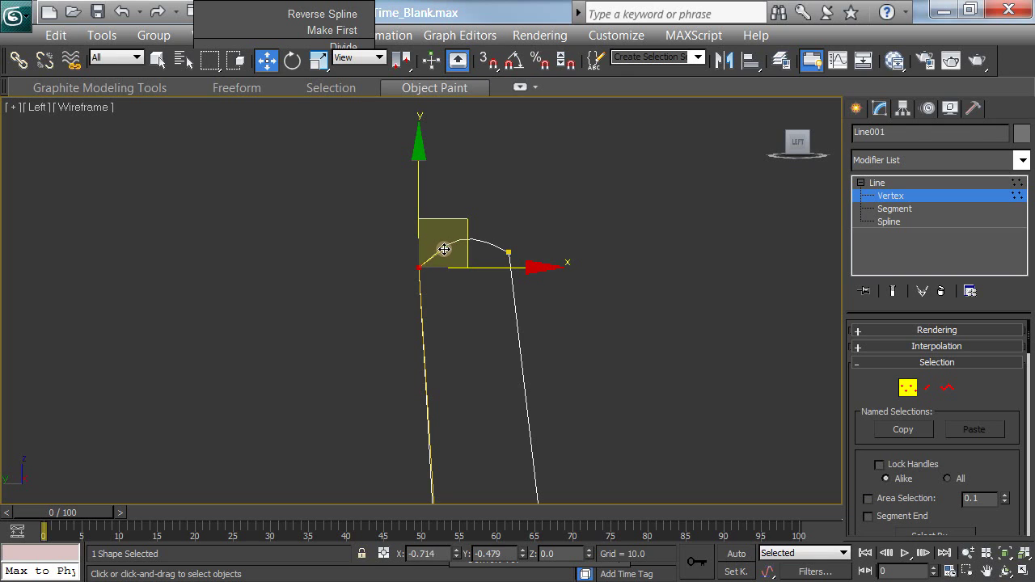
left_click(380, 267)
Step: Move the inner wall's middle vertex slightly up and closer to the outer wall, to about Y 39.7, Z -3.9
middle_click_drag(564, 307, 522, 207)
scroll(521, 208, "down", 6)
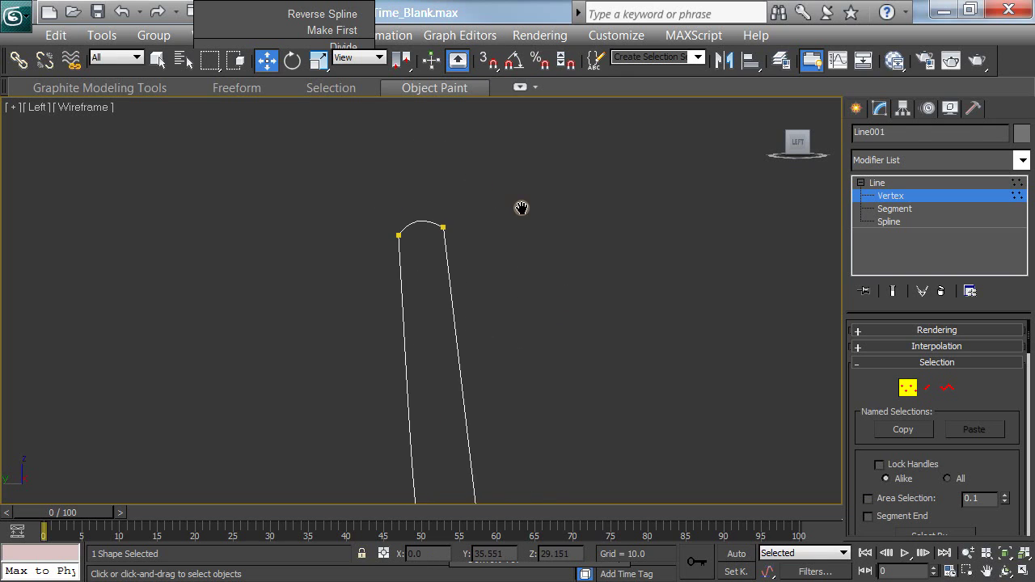
left_click_drag(481, 317, 435, 295)
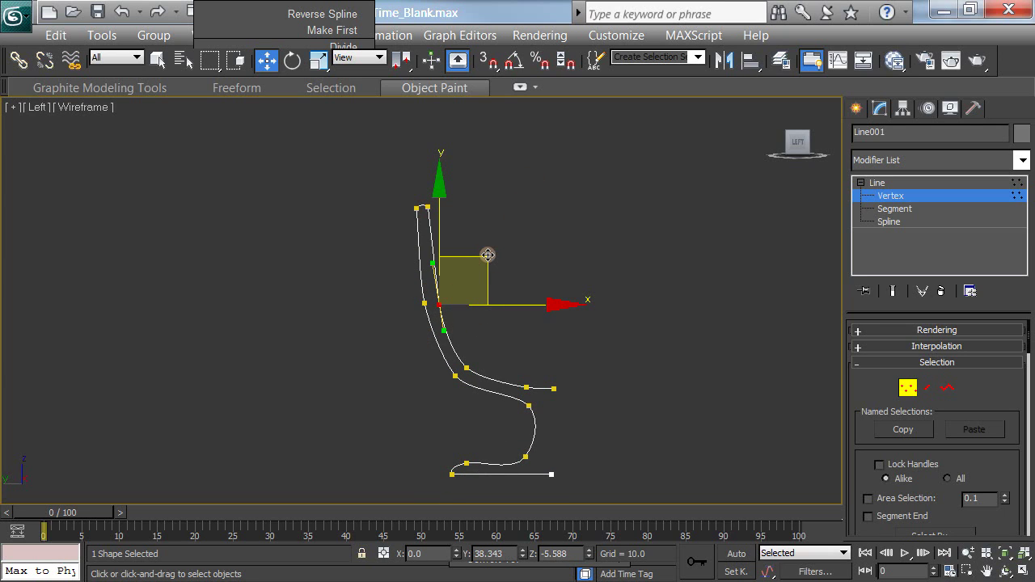
left_click_drag(487, 255, 483, 250)
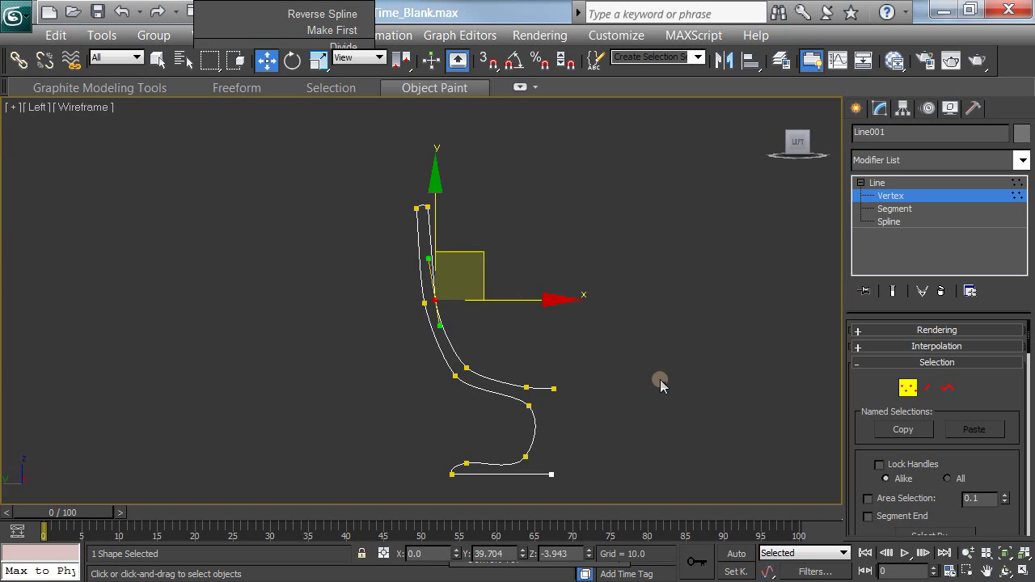
left_click(685, 325)
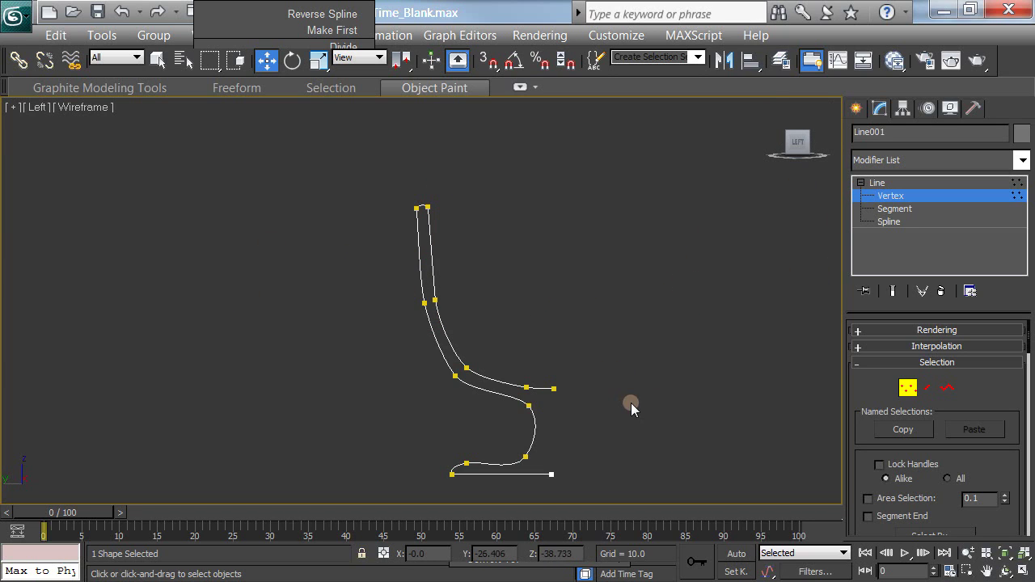
Step: Leave vertex editing of the line and restore the four-viewport layout
middle_click_drag(631, 407, 636, 353)
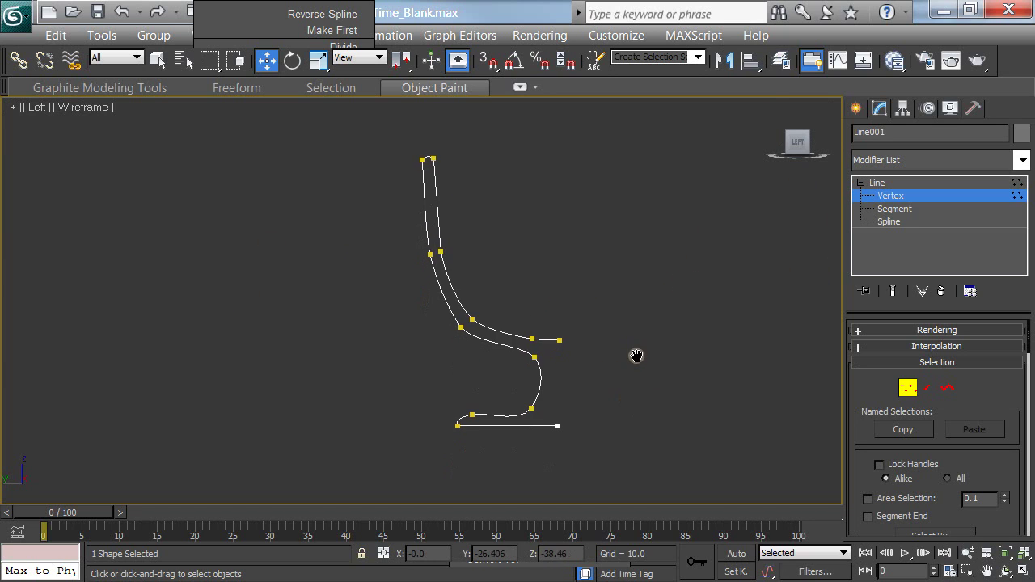
left_click(966, 183)
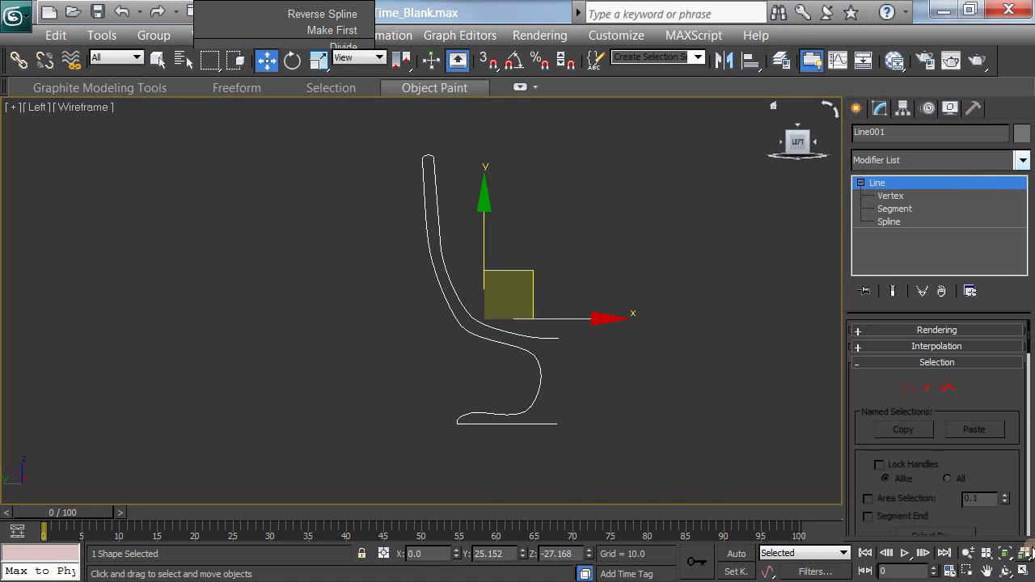
left_click(1021, 571)
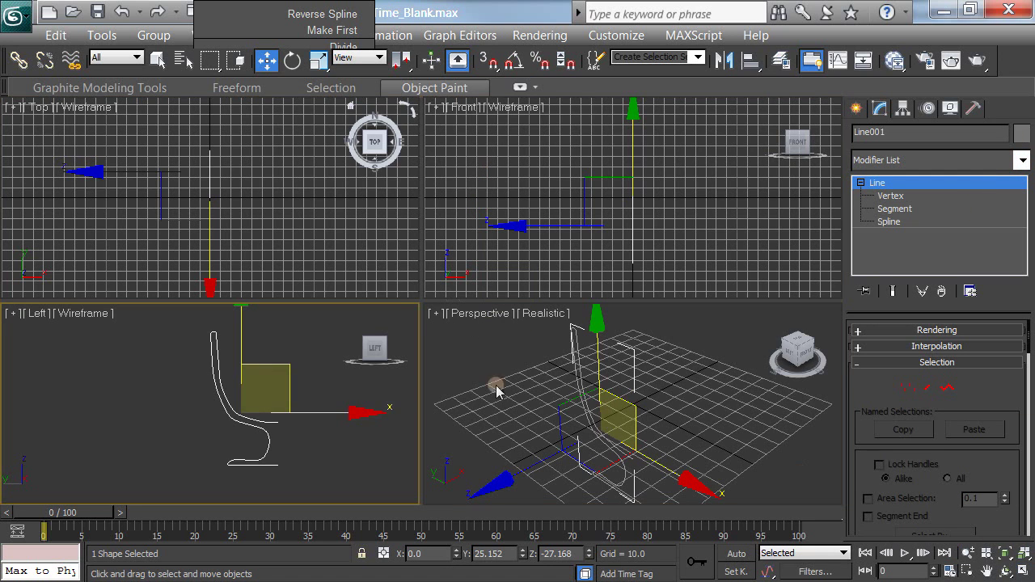
Step: Apply a Lathe modifier to the cup profile
left_click(1023, 159)
left_click_drag(1031, 133, 1031, 261)
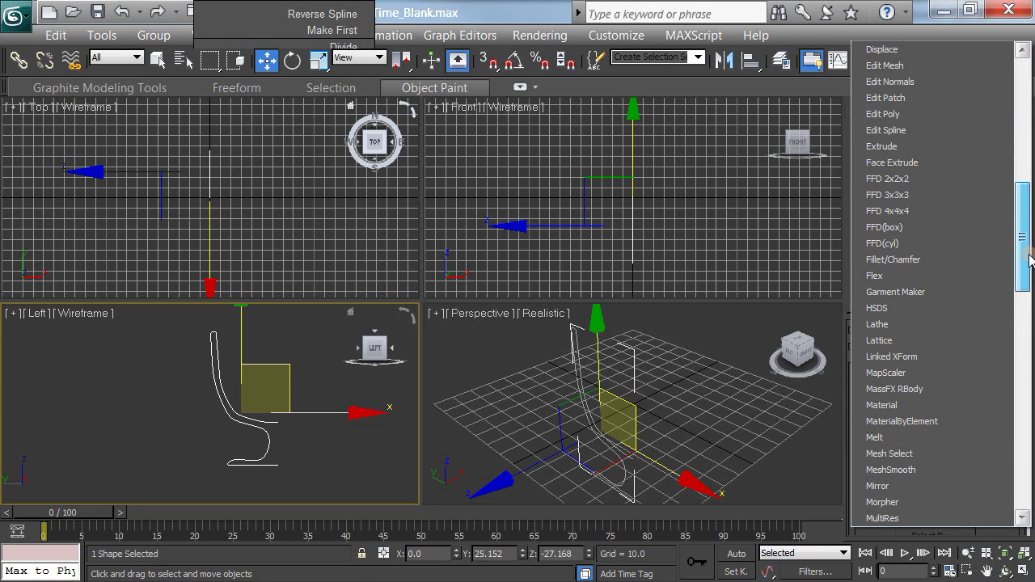
left_click(893, 324)
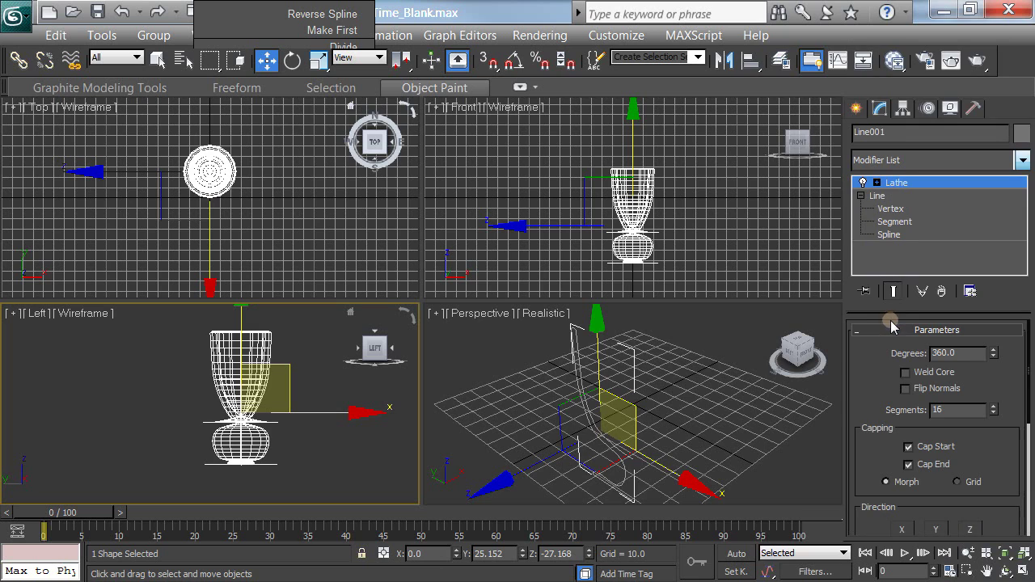
Step: Align the Lathe axis to Max so the profile revolves into the full cup
scroll(981, 455, "down", 5)
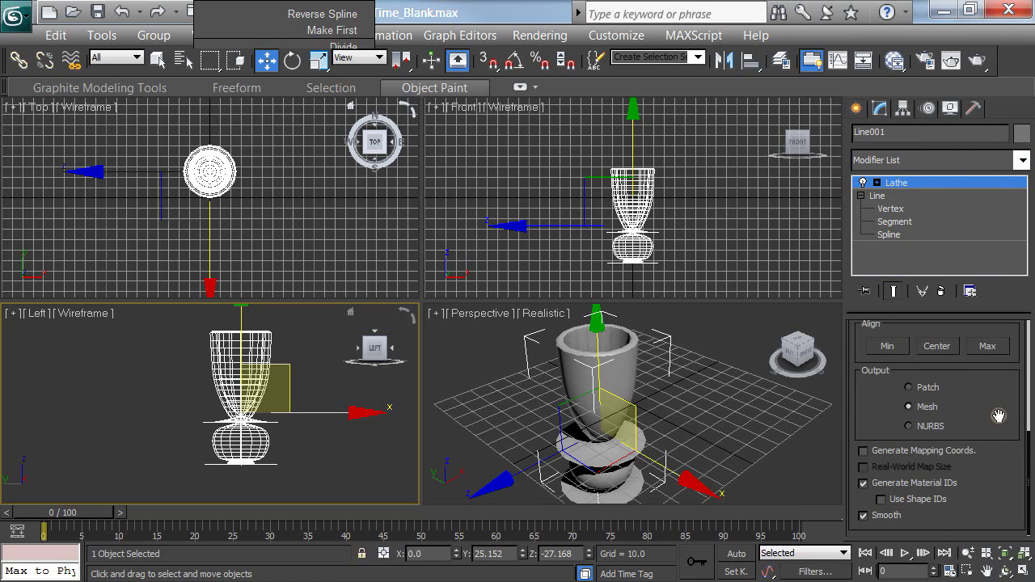
scroll(998, 469, "up", 5)
left_click_drag(990, 346, 1002, 482)
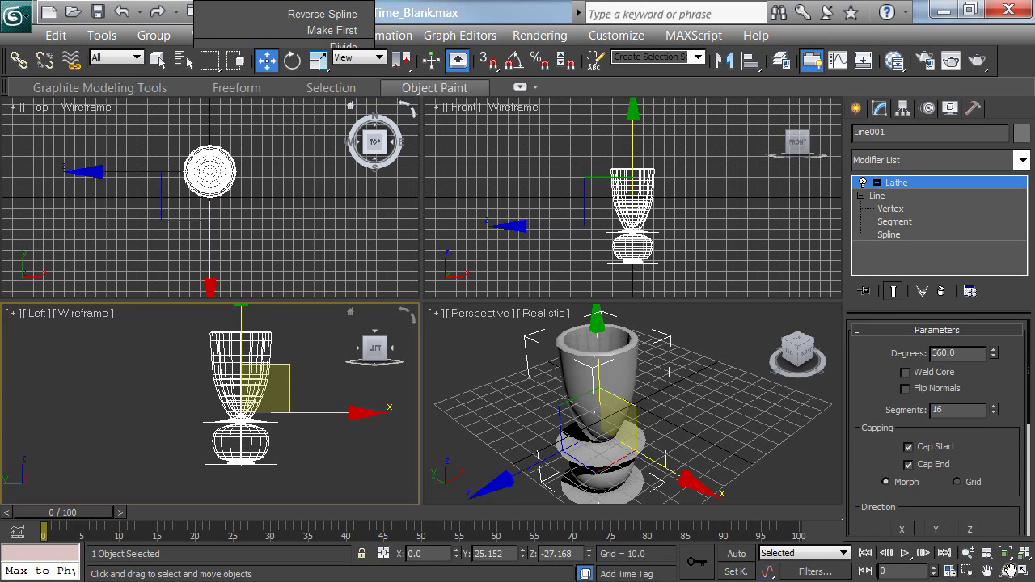
scroll(1016, 446, "down", 3)
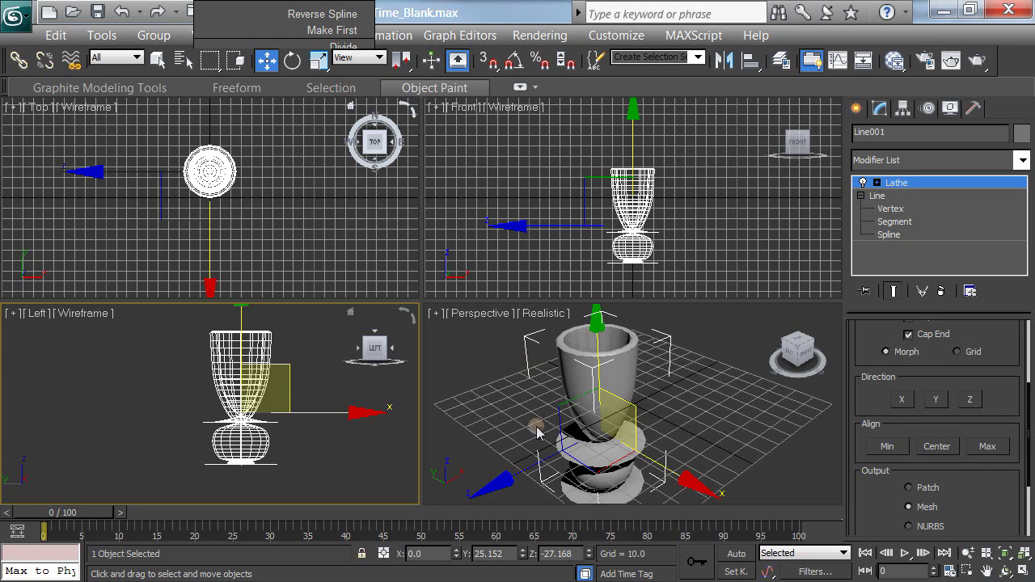
left_click(986, 447)
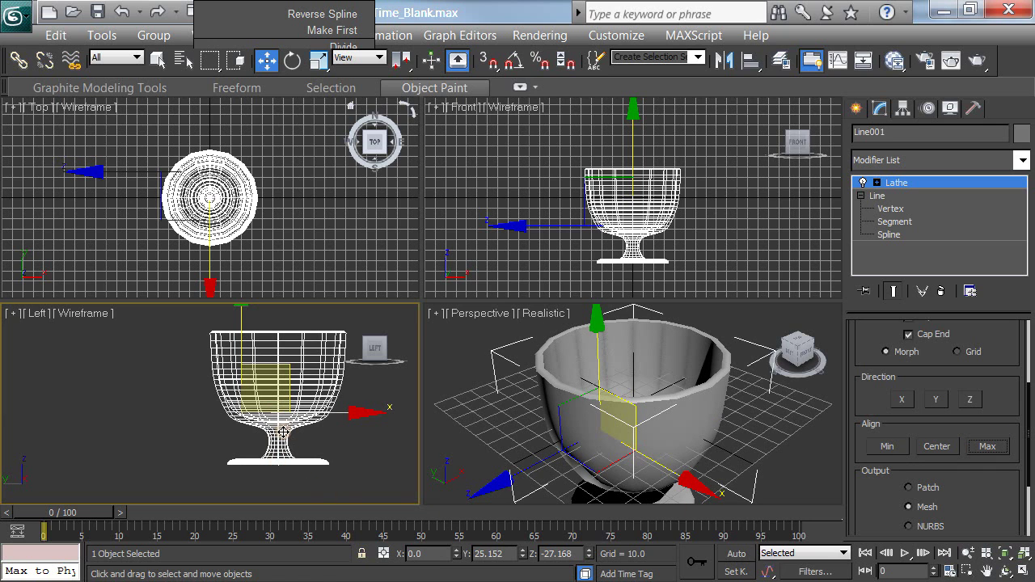
Step: Frame the whole cup in a maximized Perspective viewport, and hide the selection brackets and the grid
scroll(676, 419, "up", 4)
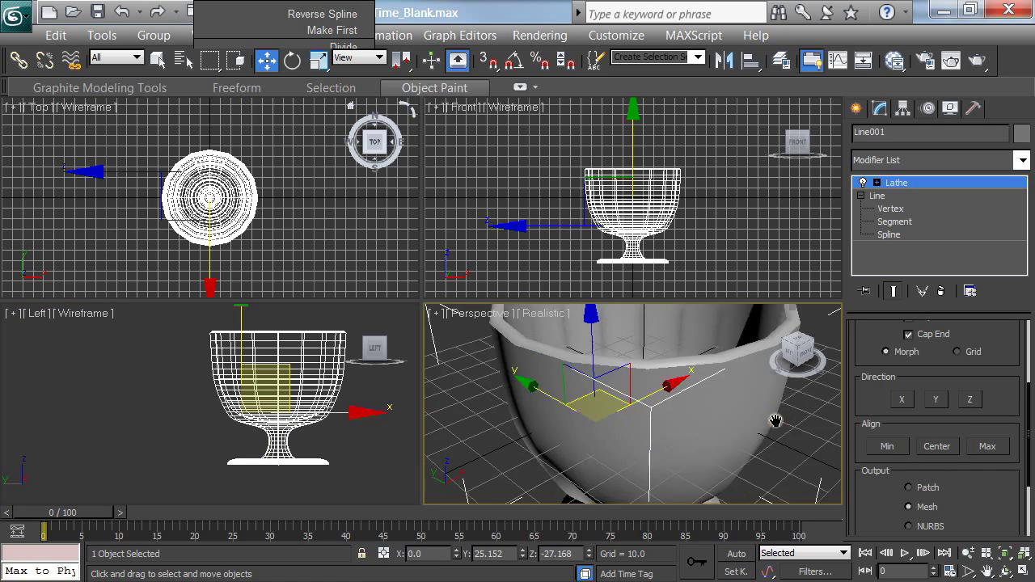
scroll(768, 370, "down", 8)
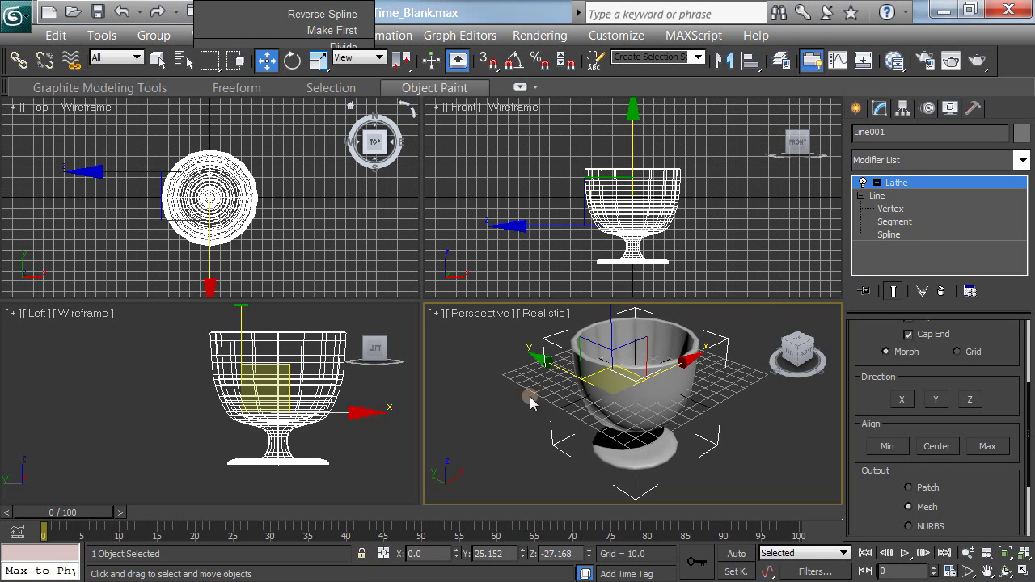
mouse_move(724, 439)
middle_mouse_down("alt")
mouse_move(707, 526)
mouse_move(720, 471)
mouse_move(724, 487)
mouse_move(712, 425)
middle_mouse_up("alt")
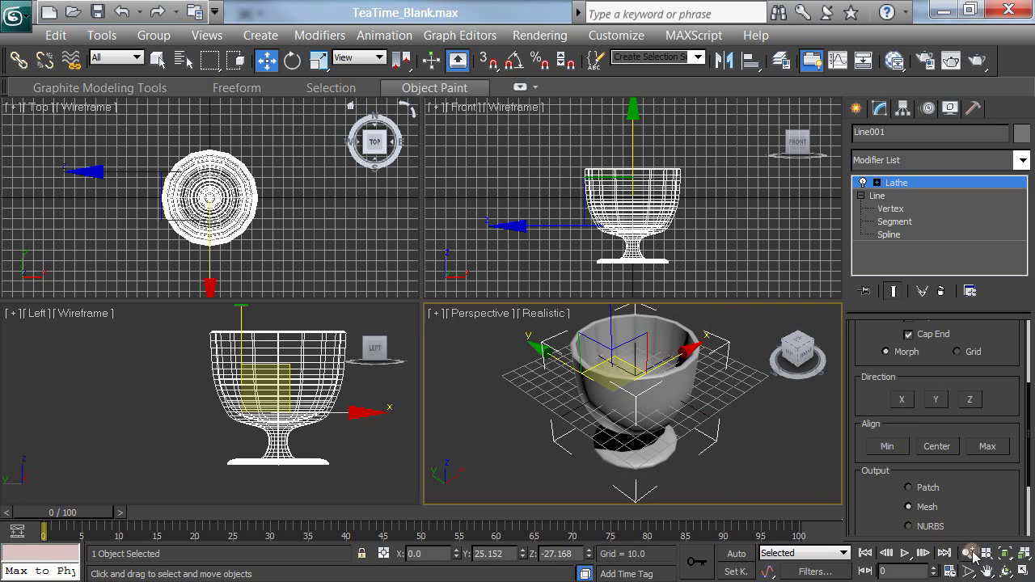
key("alt+w")
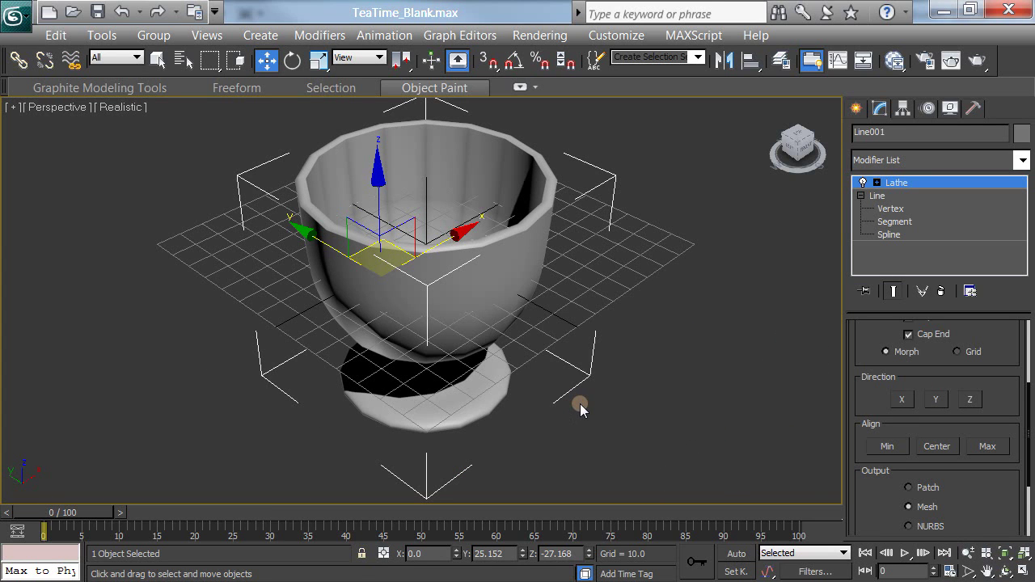
key("j")
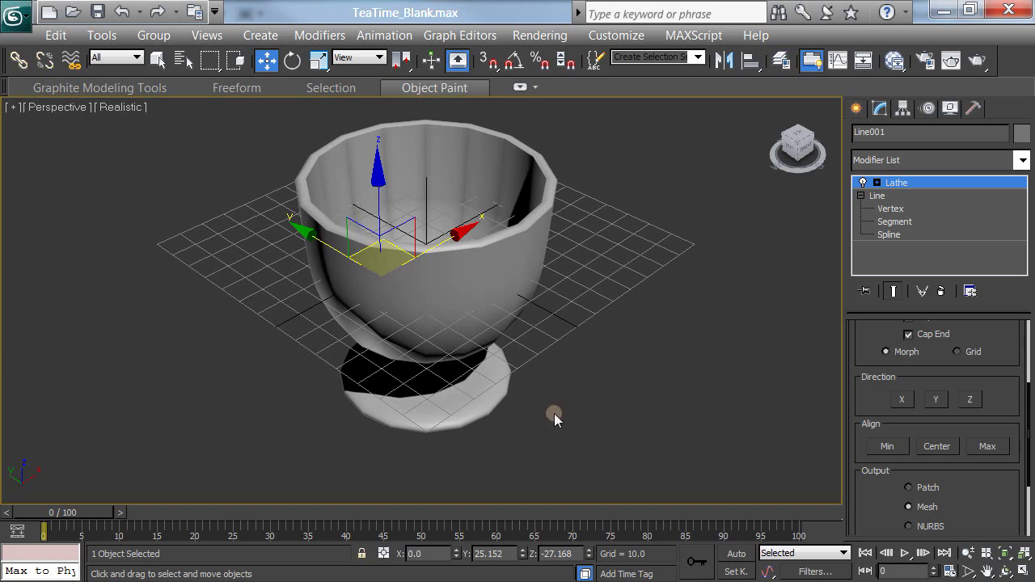
key("g")
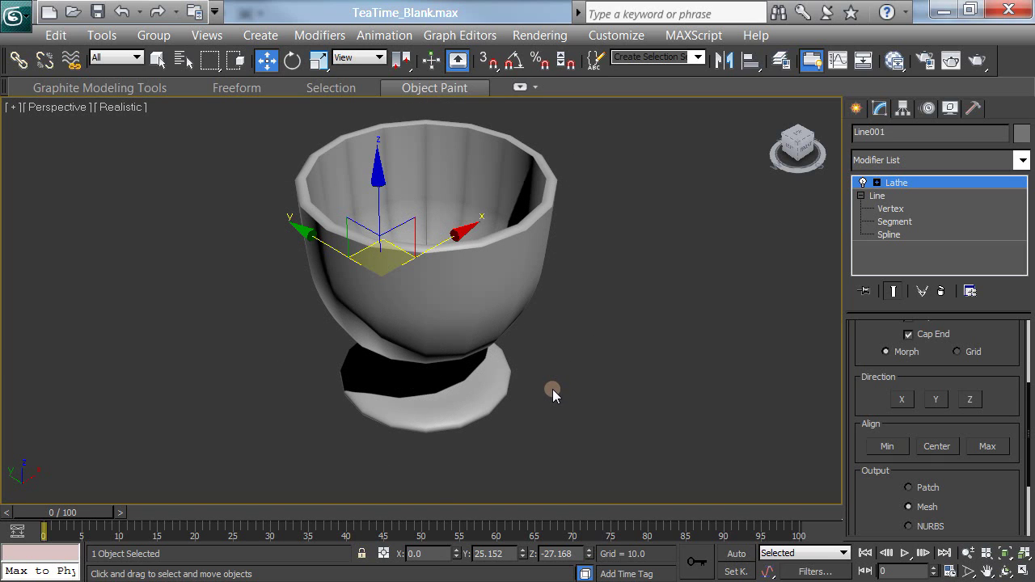
Step: Test-render the Perspective view of the cup and close the rendered frame
mouse_move(551, 382)
middle_mouse_down("alt")
mouse_move(542, 434)
mouse_move(546, 390)
mouse_move(554, 397)
mouse_move(555, 388)
middle_mouse_up("alt")
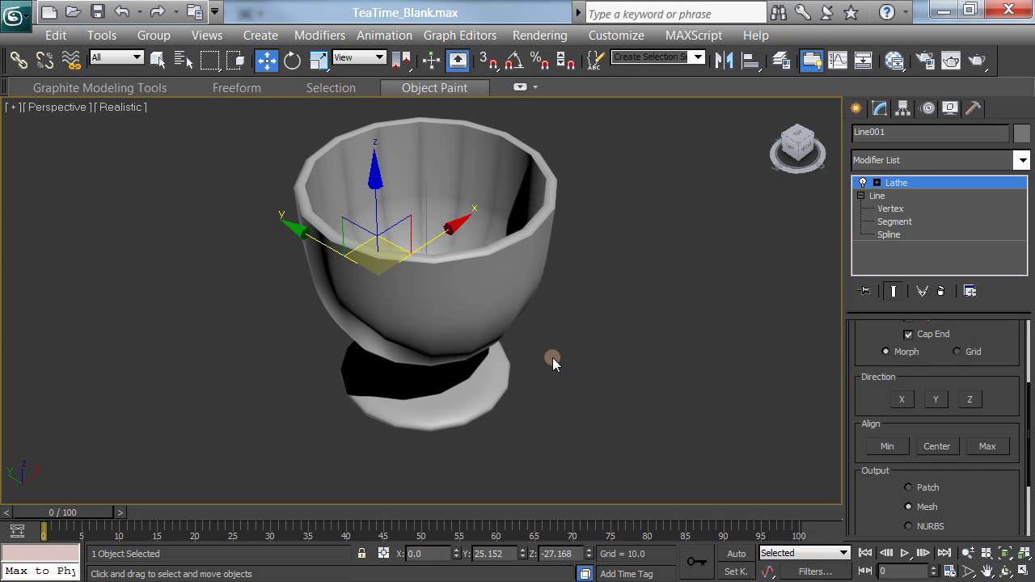
key("shift+q")
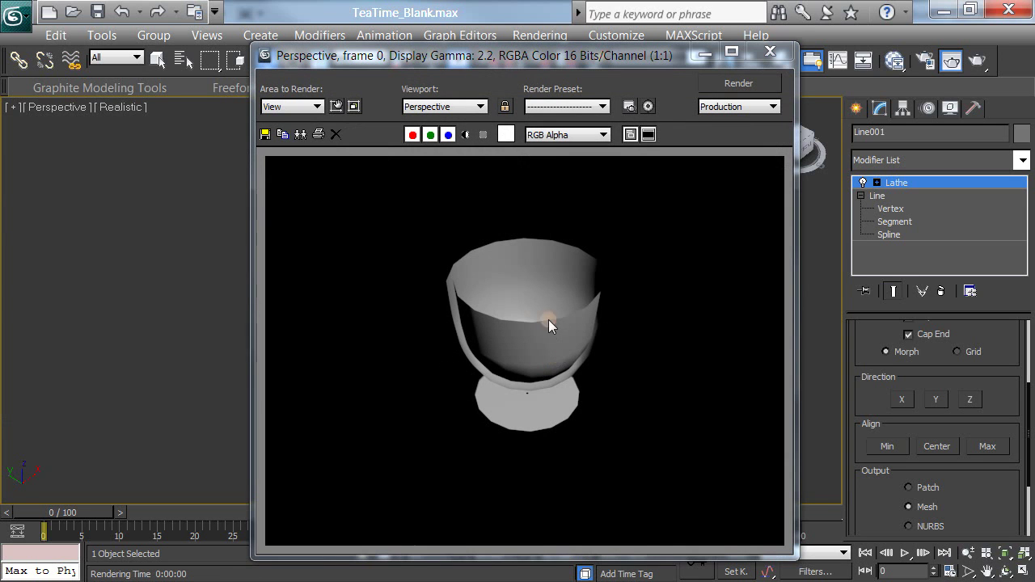
left_click(769, 51)
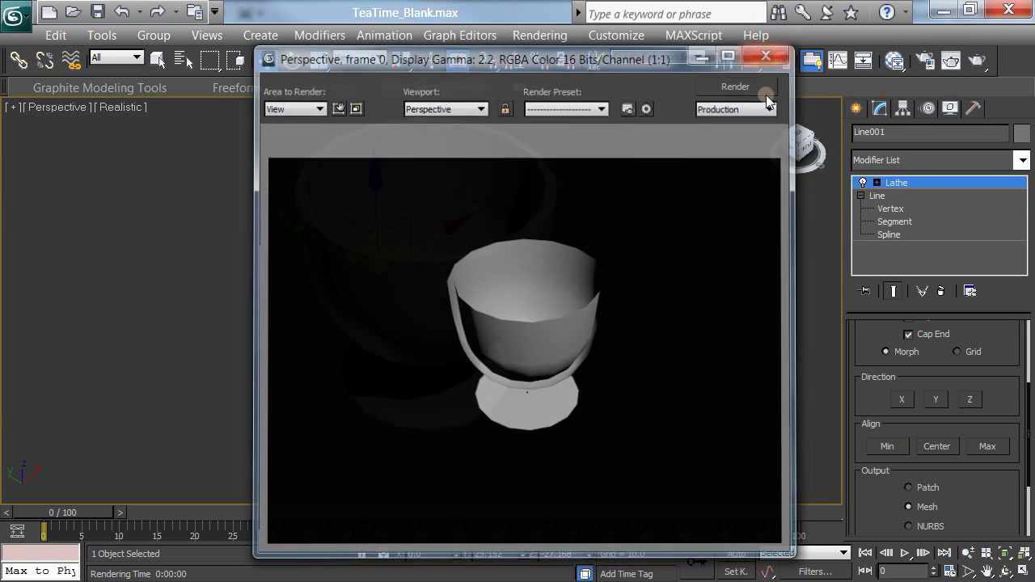
Step: Enable Flip Normals on the Lathe modifier and check the cup with another test render
left_click_drag(872, 343, 869, 481)
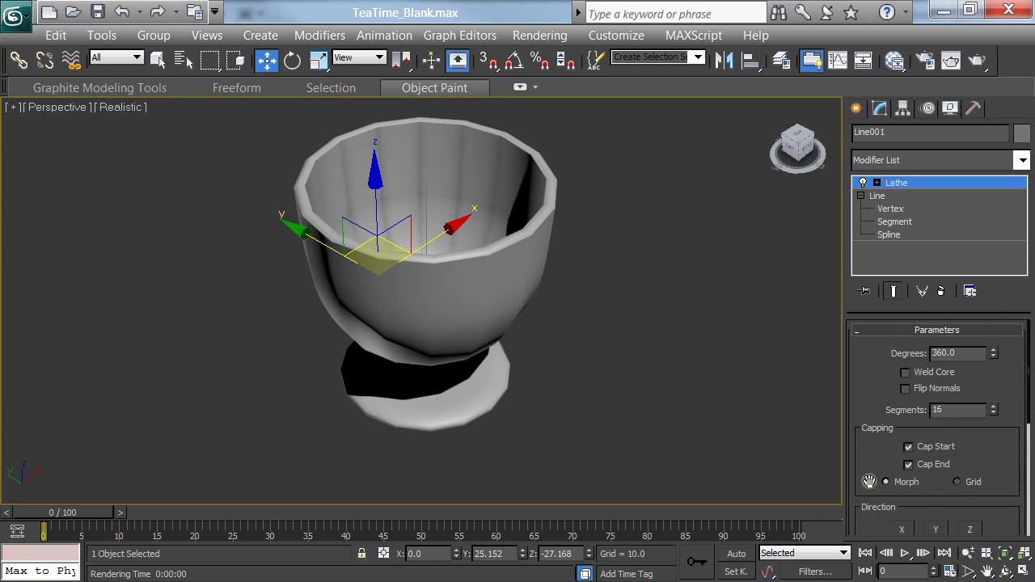
left_click(905, 388)
key("shift+q")
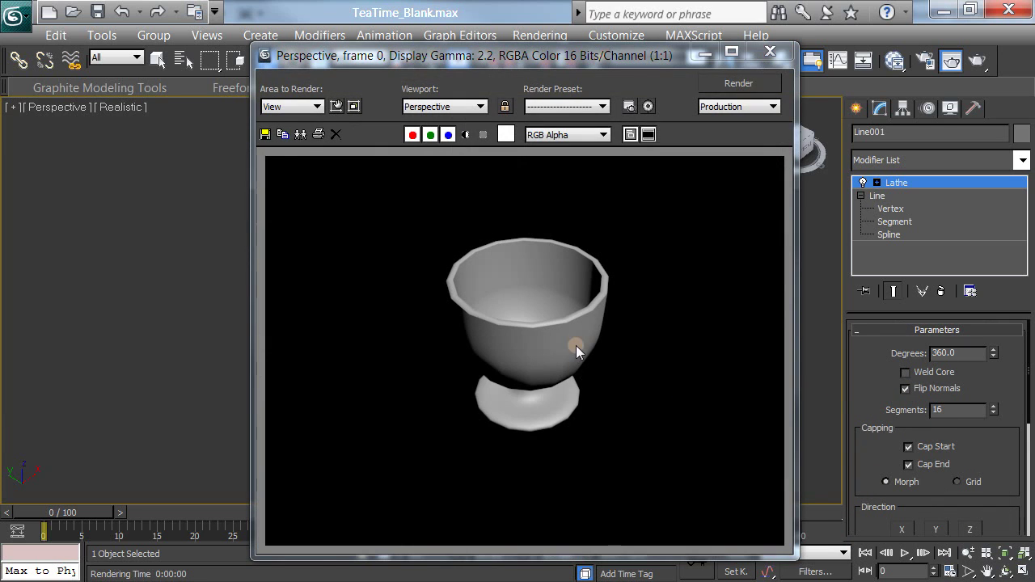
left_click(769, 51)
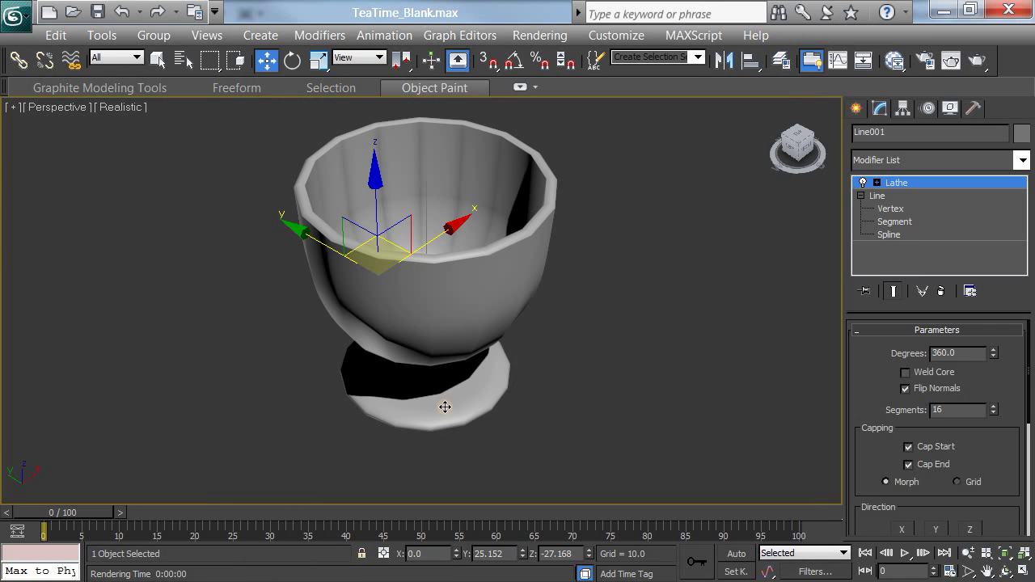
Step: Render a close-up looking down into the cup to inspect the centre of its inner base
middle_click_drag(455, 383, 455, 446, "alt")
scroll(455, 445, "up", 3)
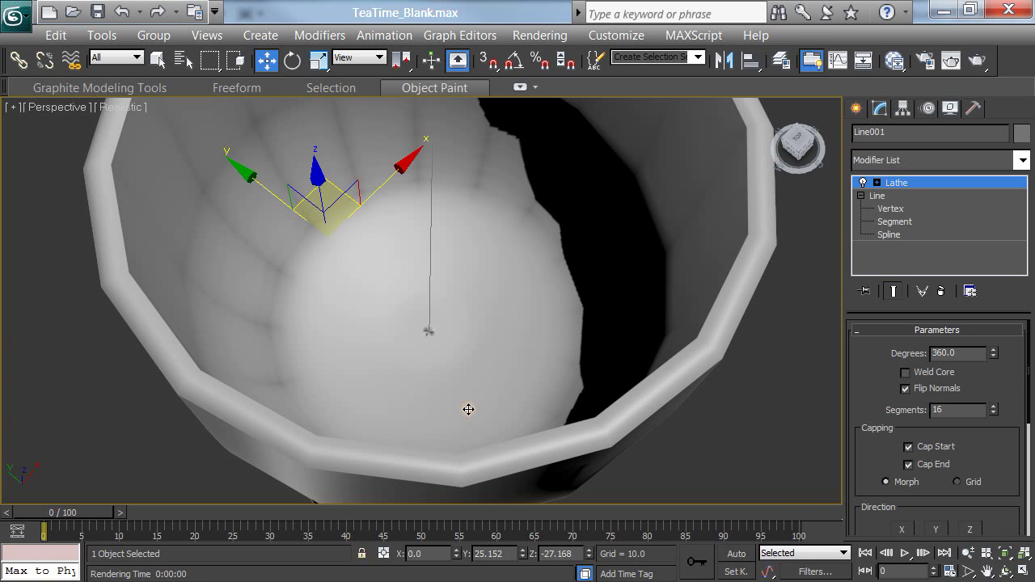
key("shift+q")
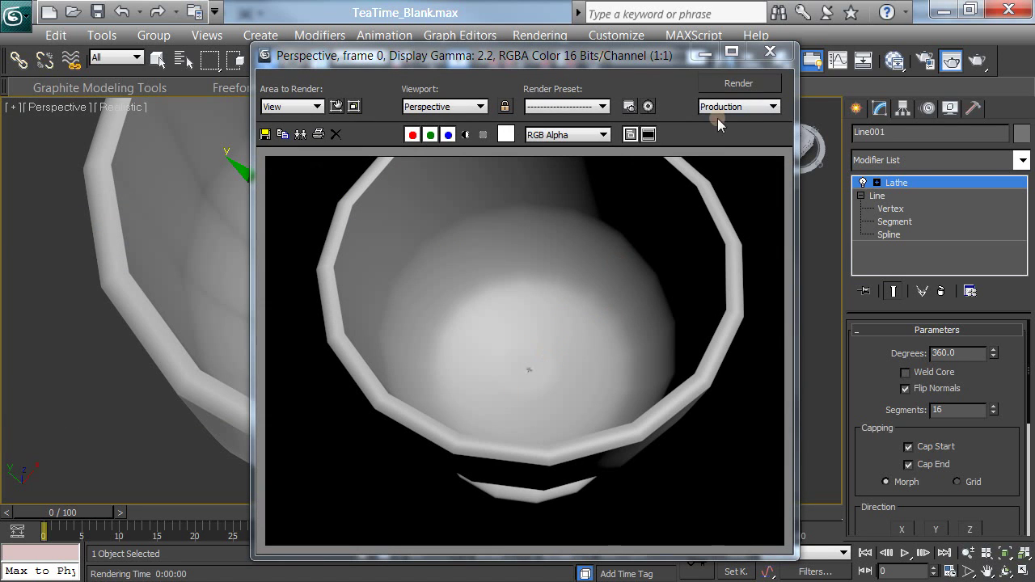
left_click(769, 51)
Step: Enable Weld Core on the Lathe modifier and render the cup's inner base again
left_click(905, 372)
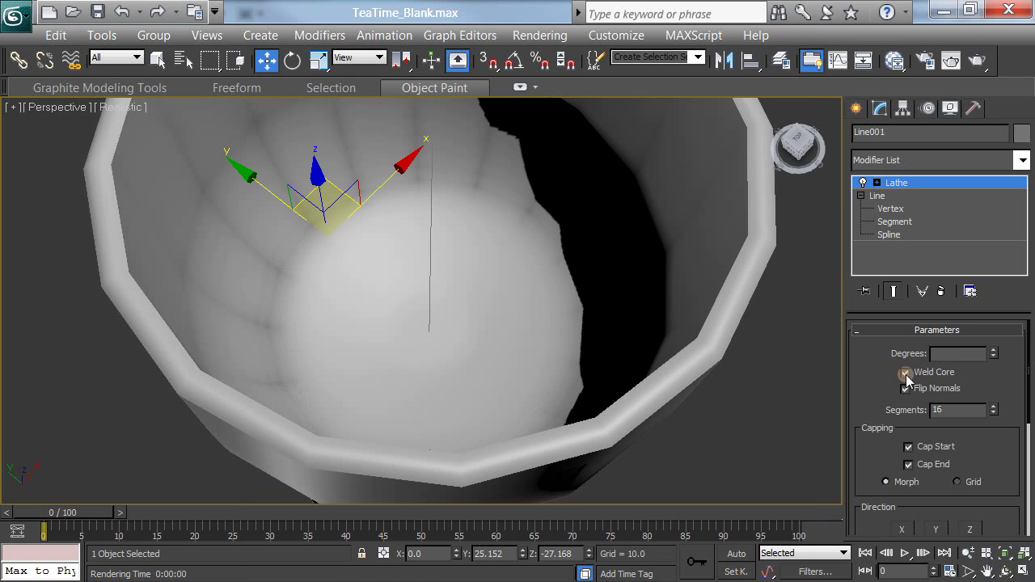
key("shift+q")
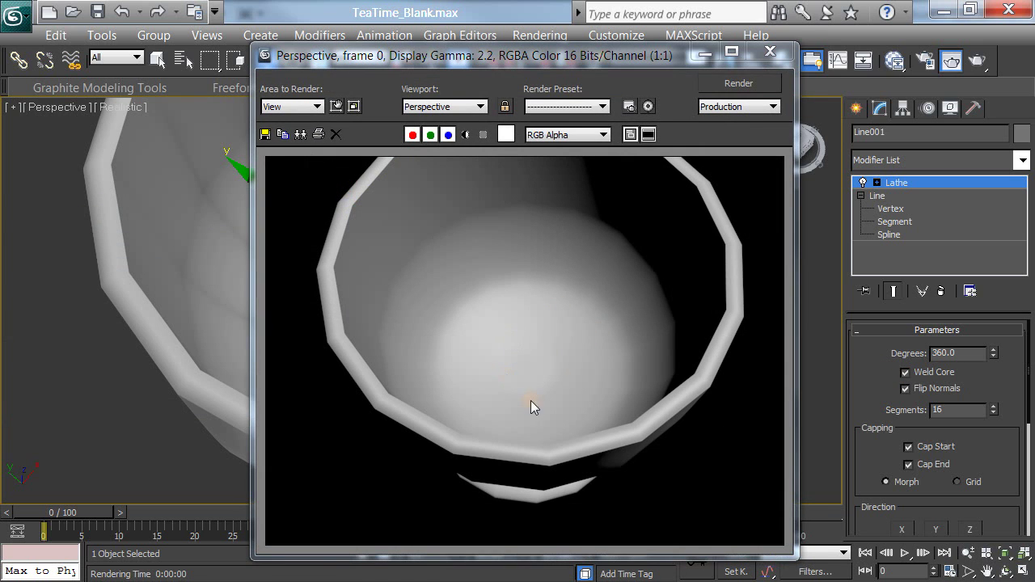
left_click(781, 53)
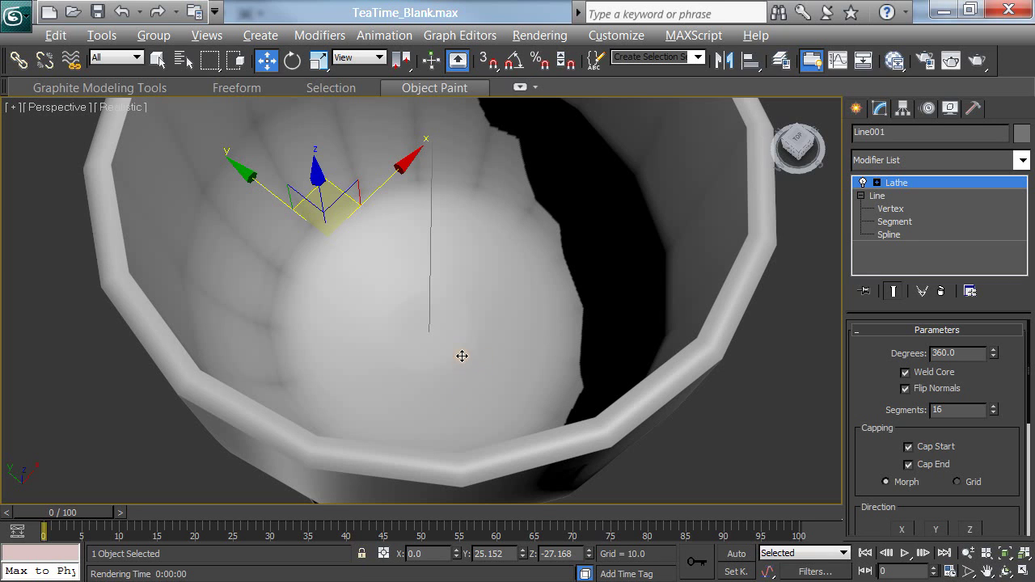
Step: Display edged faces on the whole cup in the Perspective view, seen more from the front
scroll(462, 323, "down", 5)
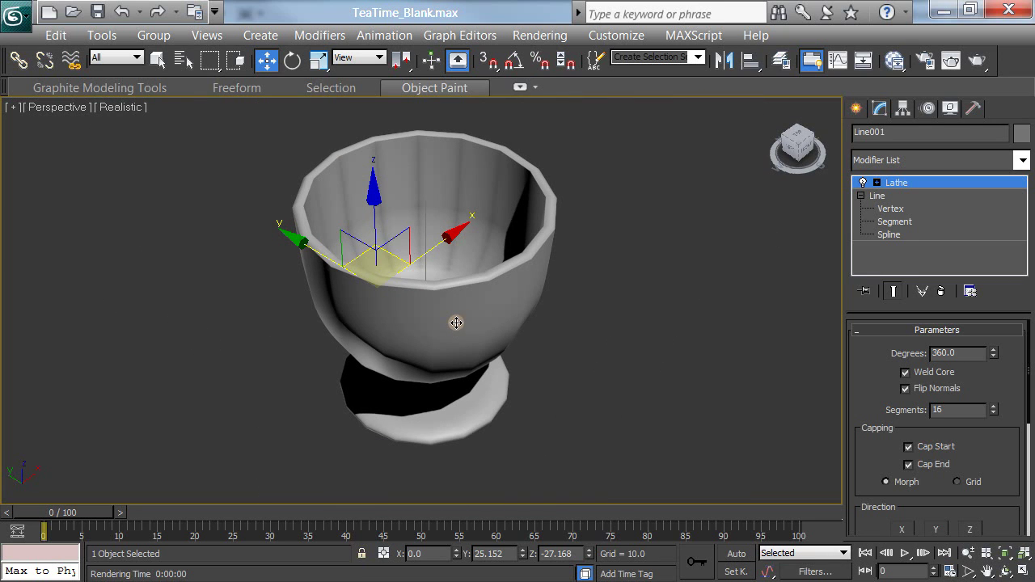
key("F4")
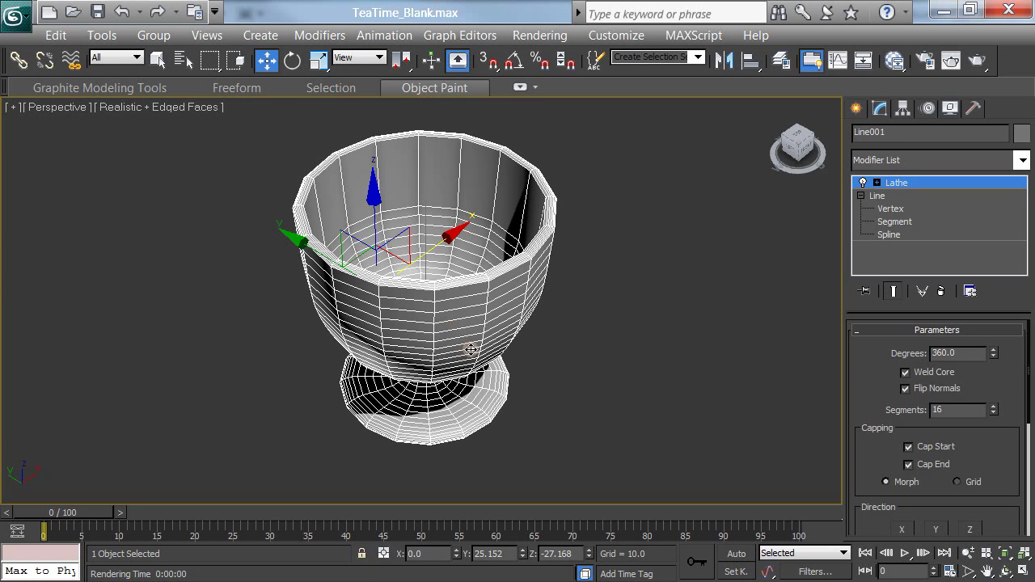
middle_click_drag(455, 352, 379, 289, "alt")
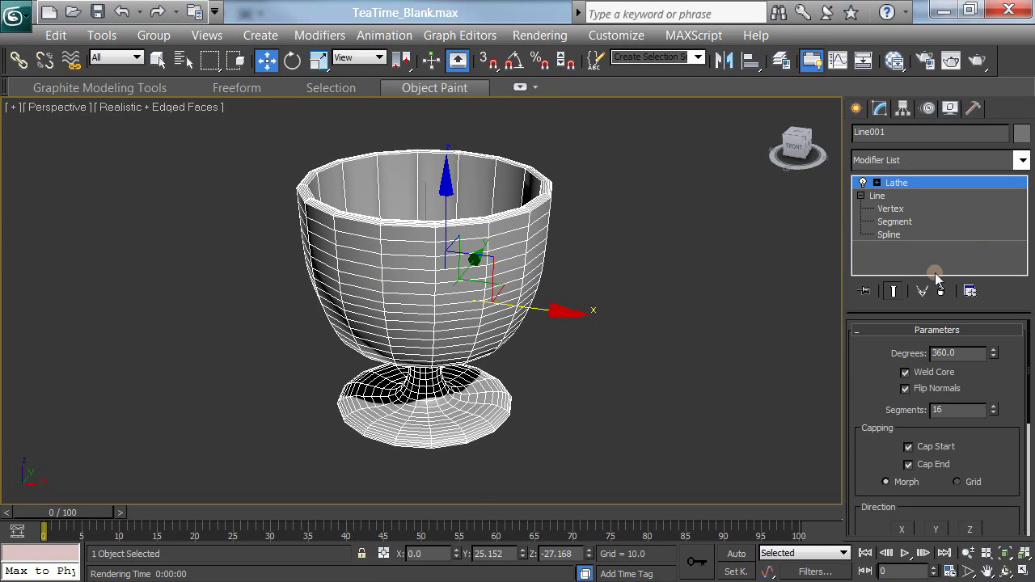
Step: Return to vertex editing of the line in a maximized Left viewport, with the lathed end result displayed
left_click(899, 210)
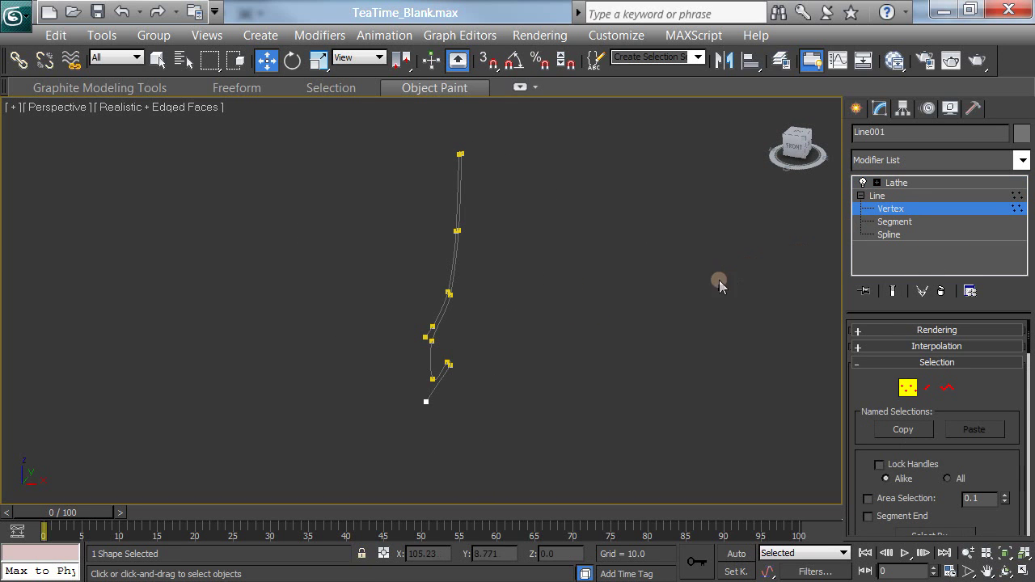
left_click(1023, 570)
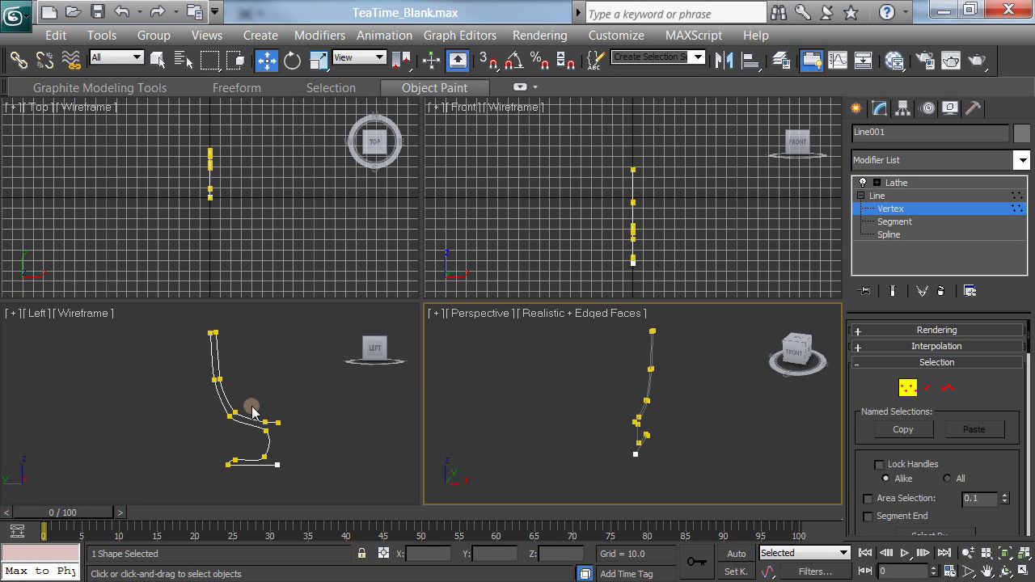
left_click(303, 408)
left_click(1023, 570)
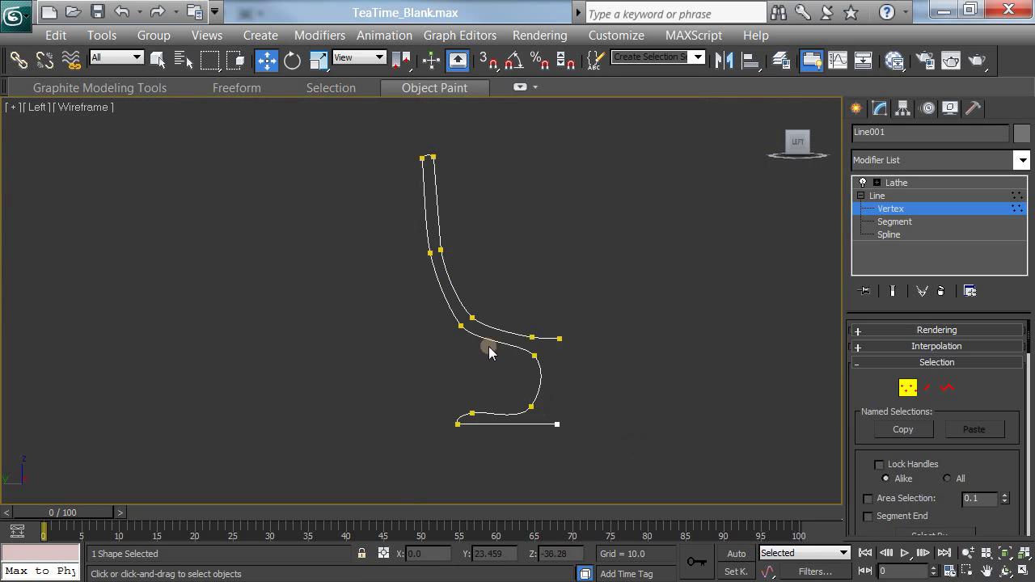
middle_click_drag(584, 322, 509, 323)
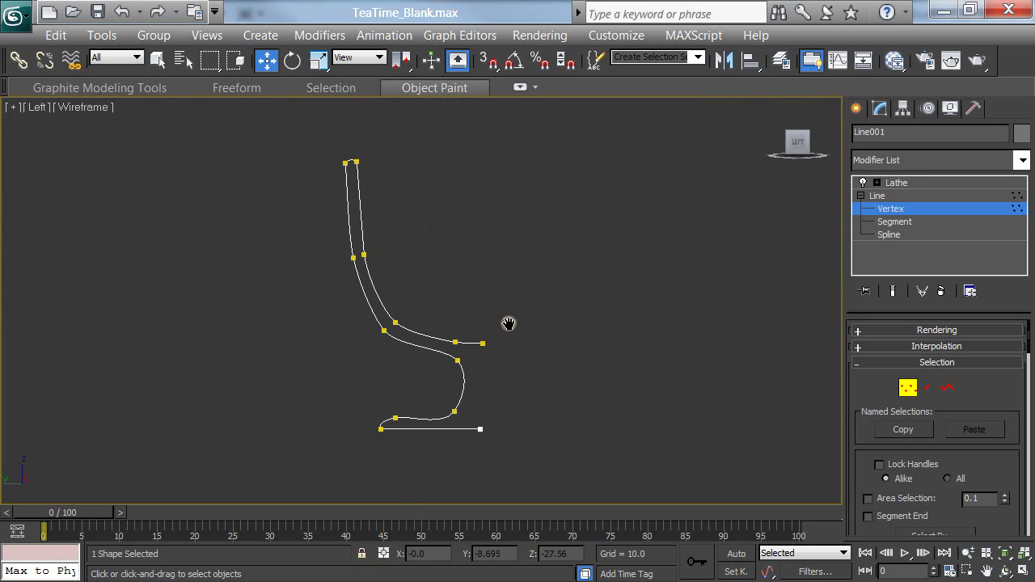
left_click(892, 293)
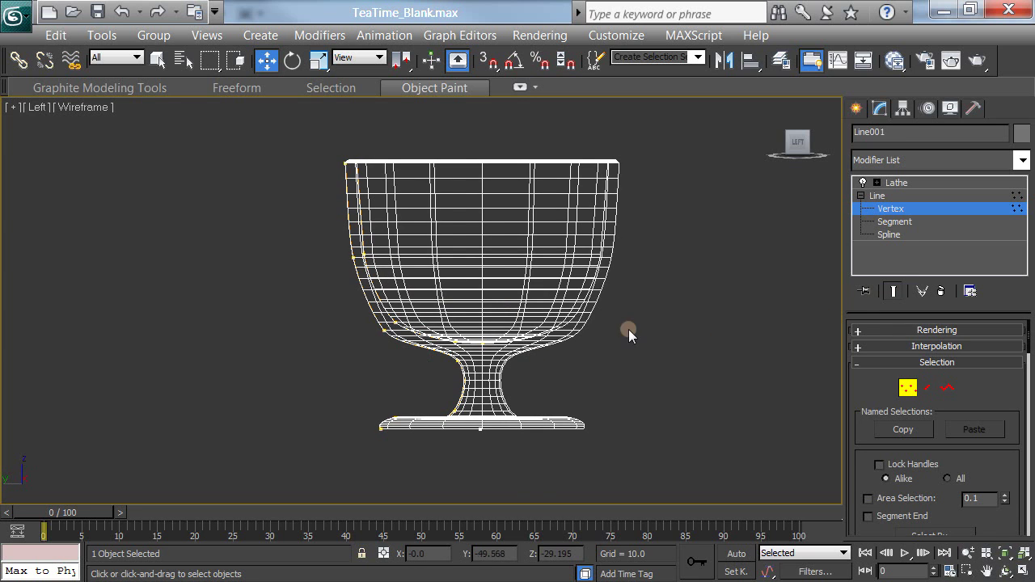
Step: Convert the outer wall's middle vertex to Smooth and move it slightly down and inward
scroll(635, 325, "up", 3)
scroll(639, 321, "up", 2)
middle_click_drag(621, 273, 558, 380)
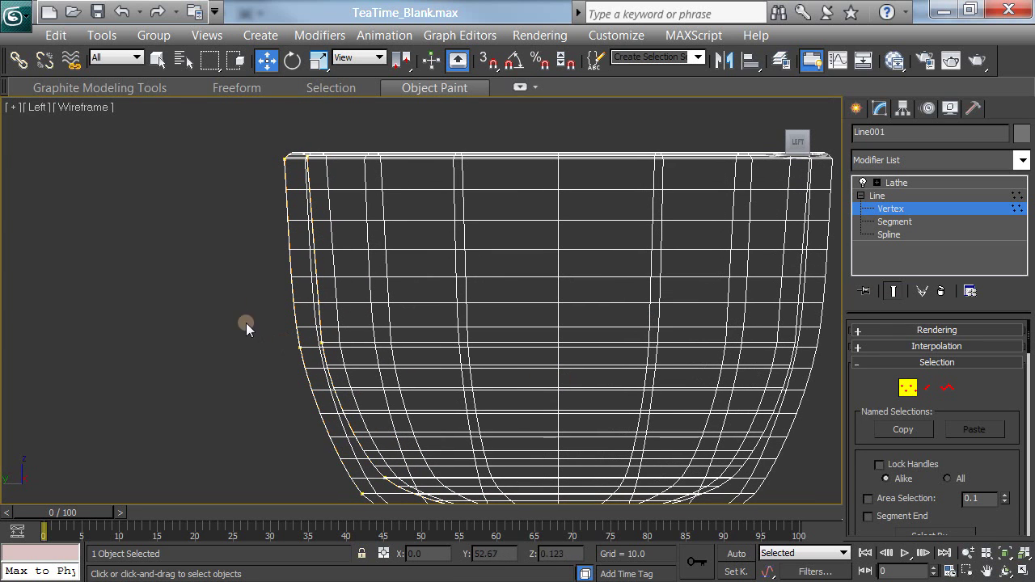
left_click_drag(277, 346, 304, 365)
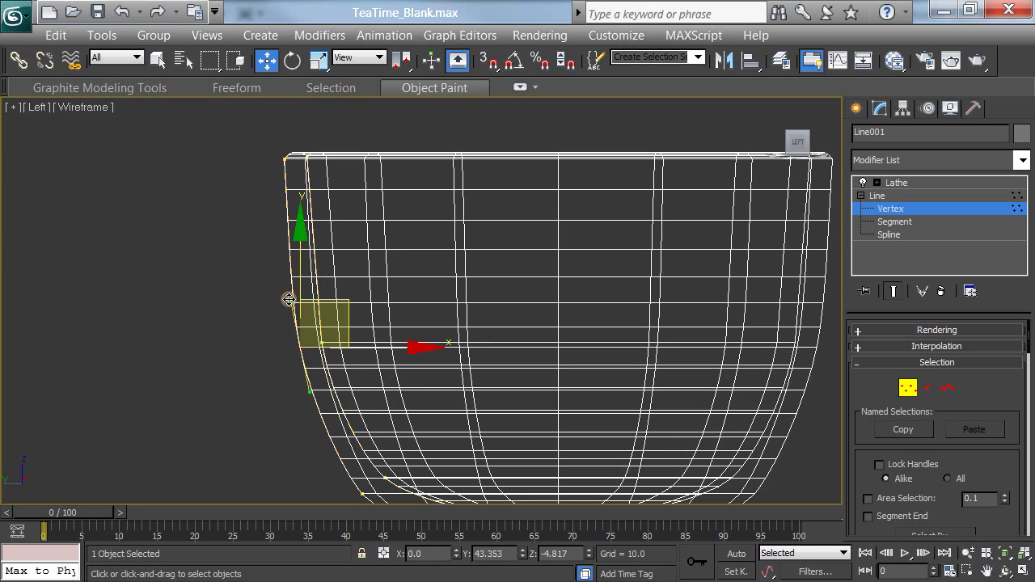
mouse_move(288, 299)
left_mouse_down()
mouse_move(273, 247)
mouse_move(289, 327)
mouse_move(289, 312)
left_mouse_up()
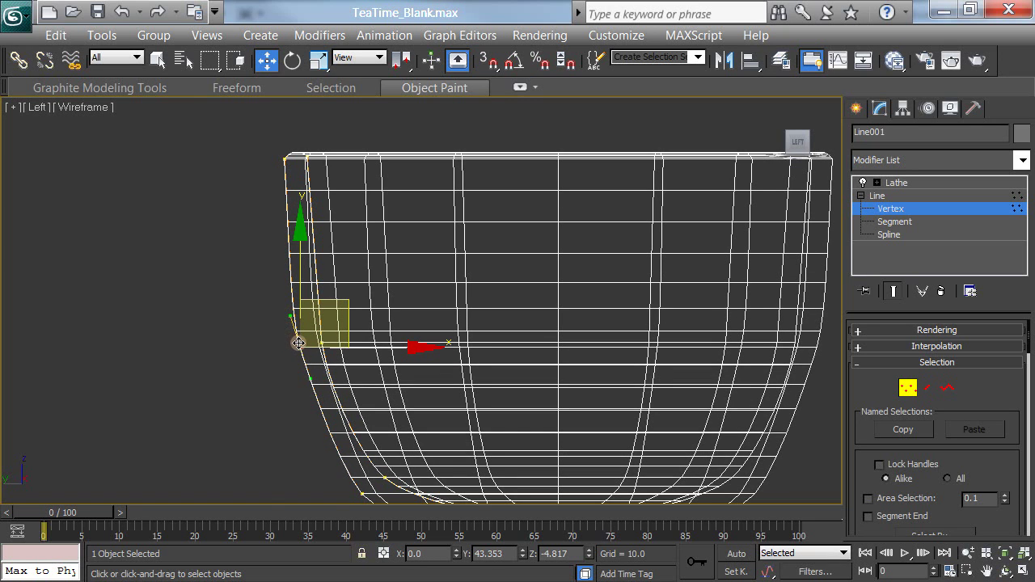
right_click(299, 343)
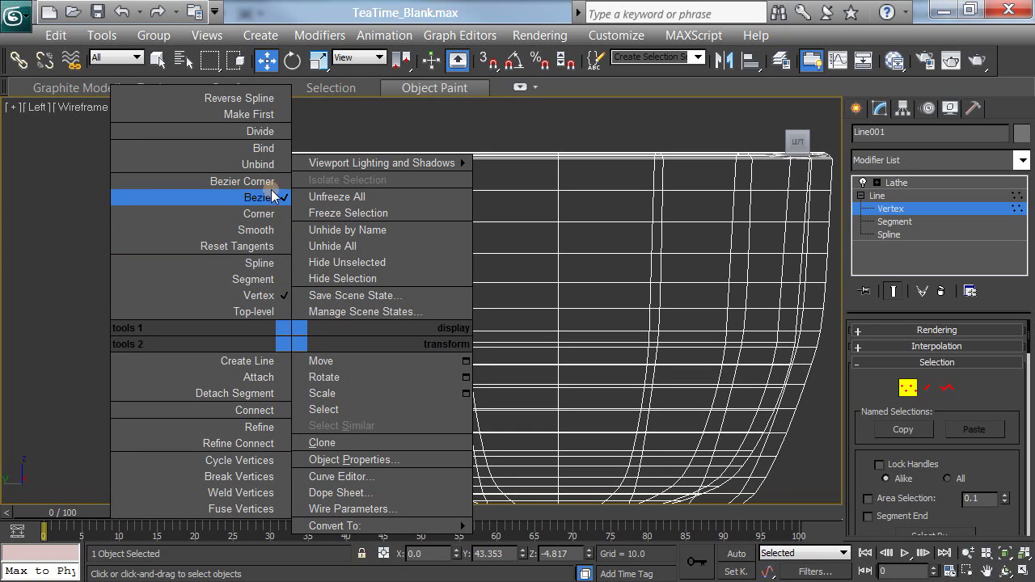
left_click(268, 233)
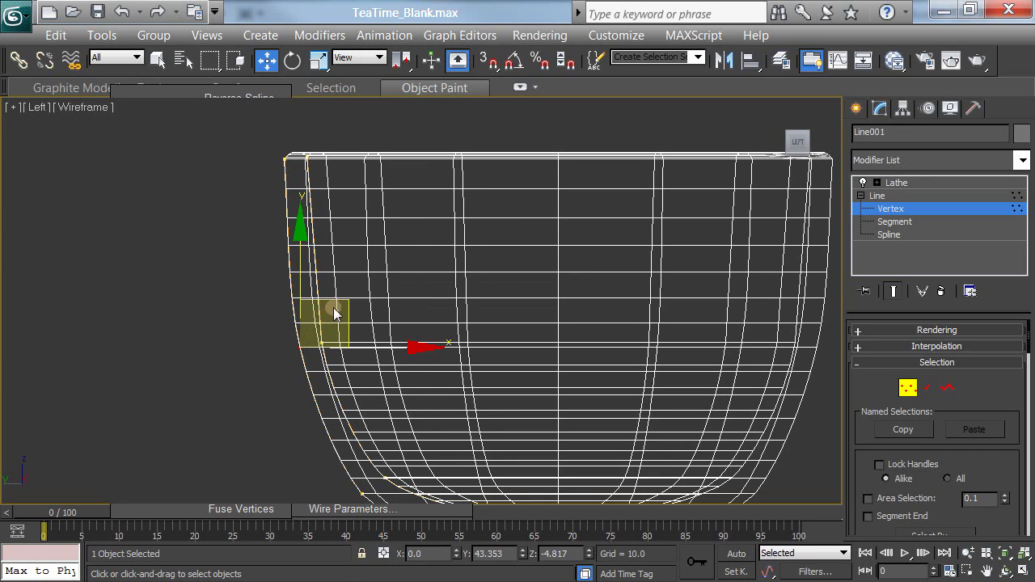
mouse_move(343, 297)
left_mouse_down()
mouse_move(347, 325)
mouse_move(341, 301)
mouse_move(348, 310)
left_mouse_up()
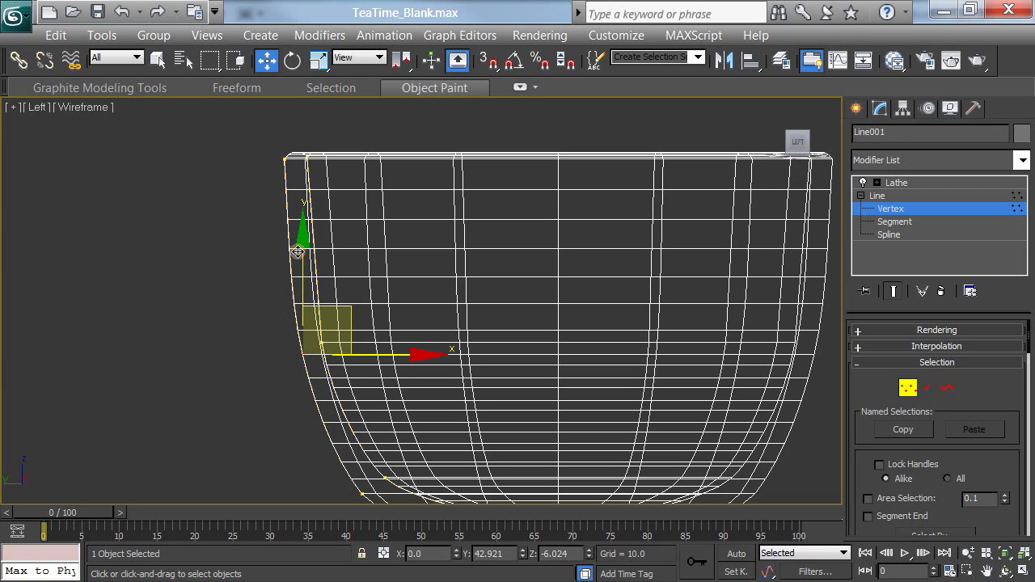
Step: Extend the lower Bezier handle of the outer rim vertex straight down so the upper wall runs more vertically
left_click(285, 157)
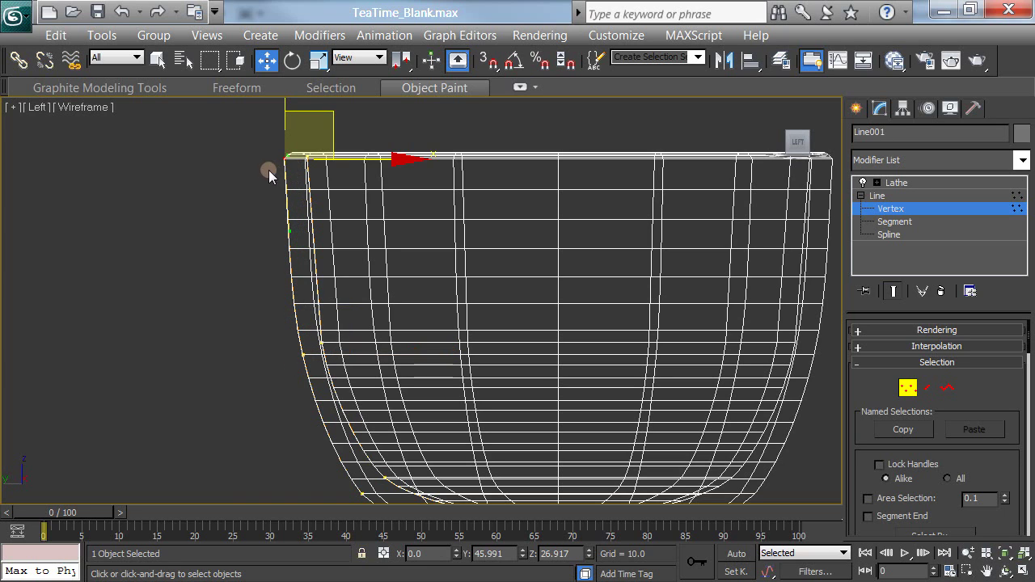
middle_click_drag(284, 160, 363, 285)
scroll(363, 291, "up", 3)
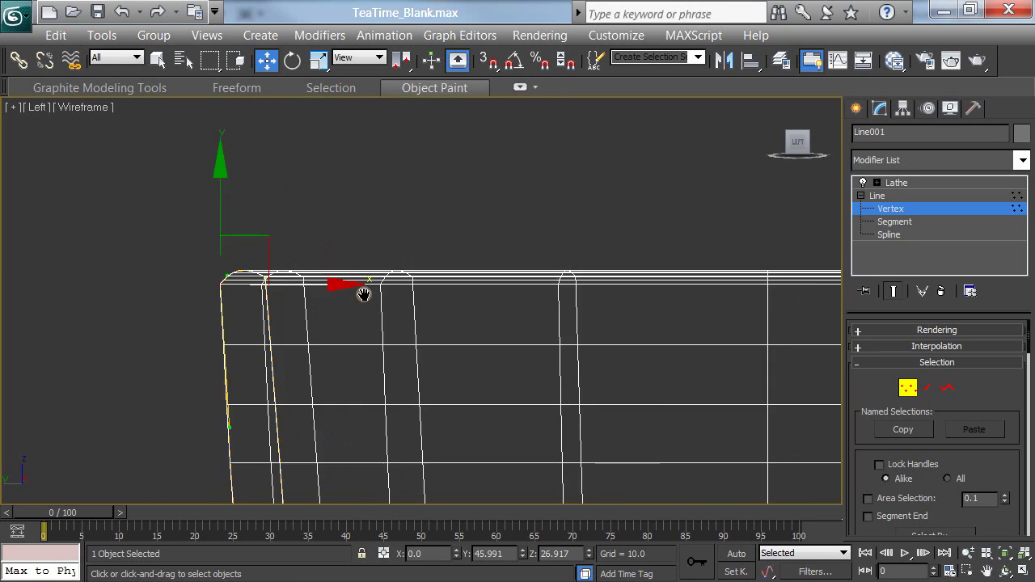
scroll(263, 247, "down", 3)
scroll(288, 333, "up", 1)
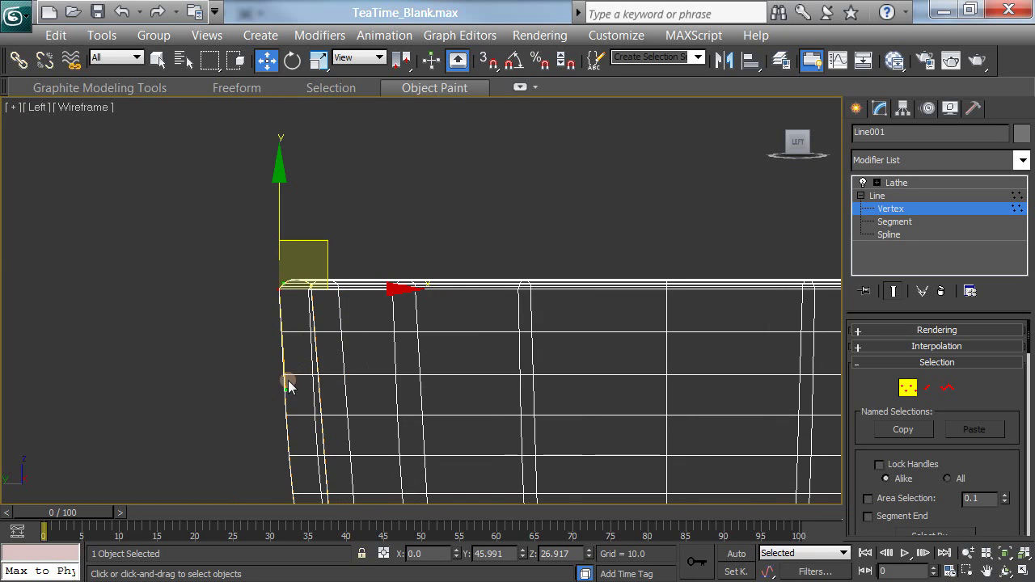
middle_click_drag(360, 406, 331, 294)
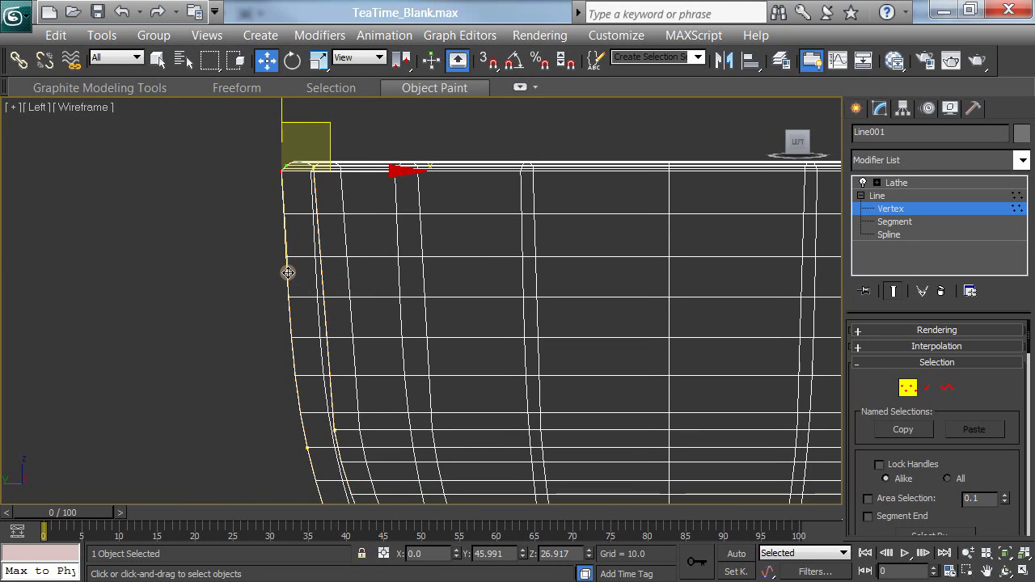
left_click_drag(288, 272, 283, 395)
Step: Move the middle vertices of the outer and inner walls together downward and slightly inward
middle_click_drag(347, 397, 361, 198)
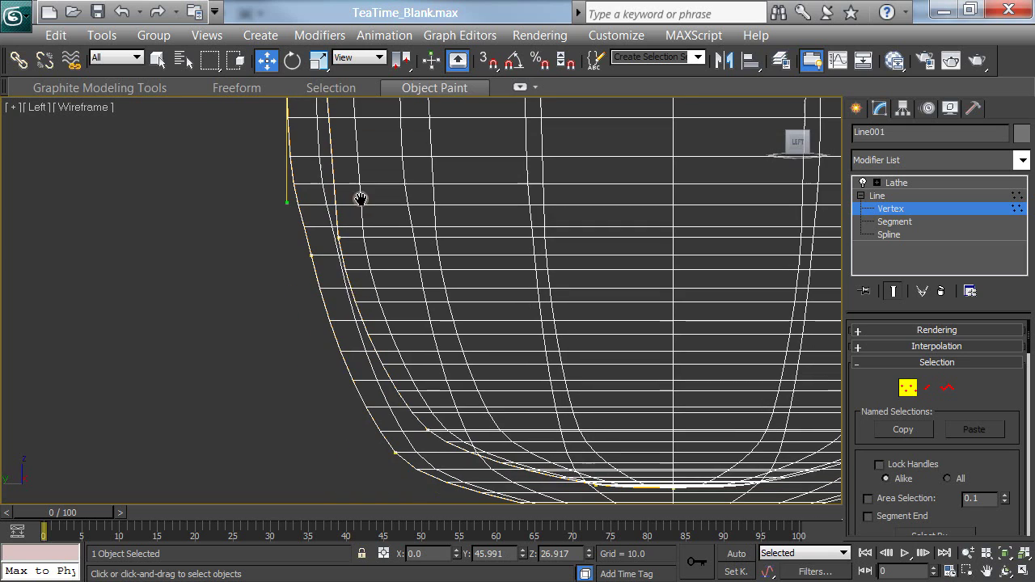
left_click_drag(344, 418, 345, 418)
left_click_drag(287, 241, 350, 299)
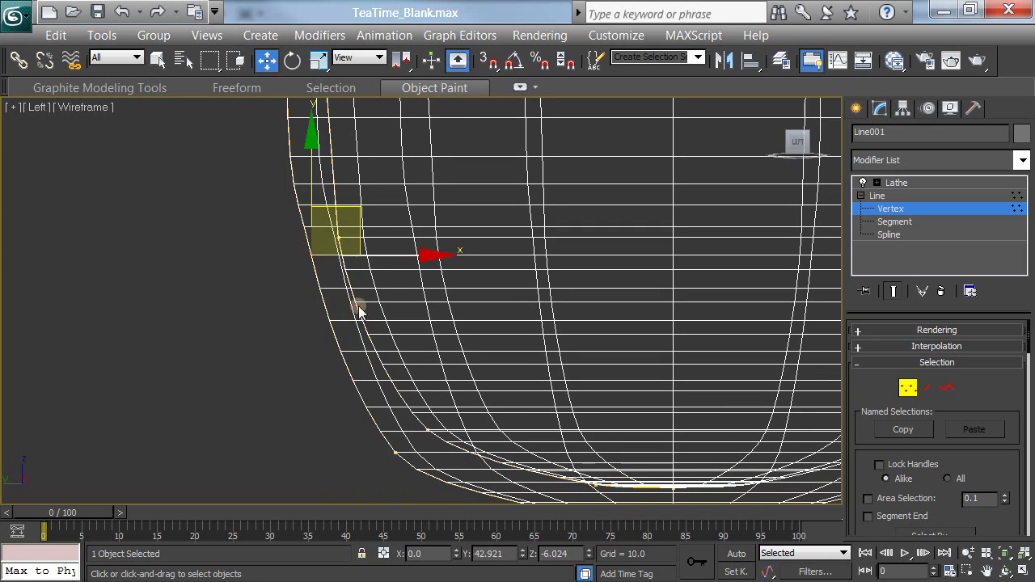
left_click(319, 232)
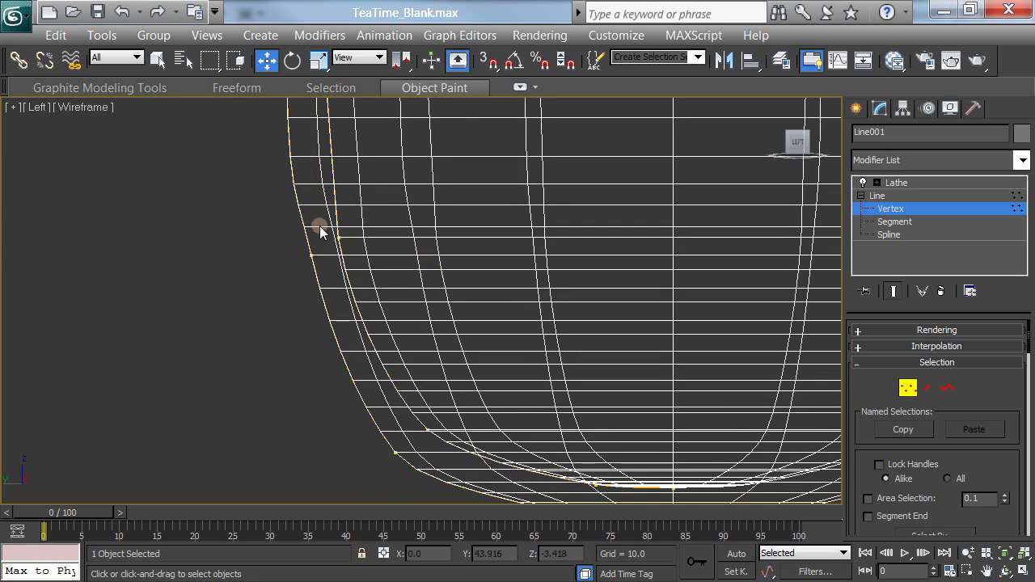
left_click_drag(309, 269, 320, 286)
left_click(320, 286)
left_click_drag(333, 248, 338, 251)
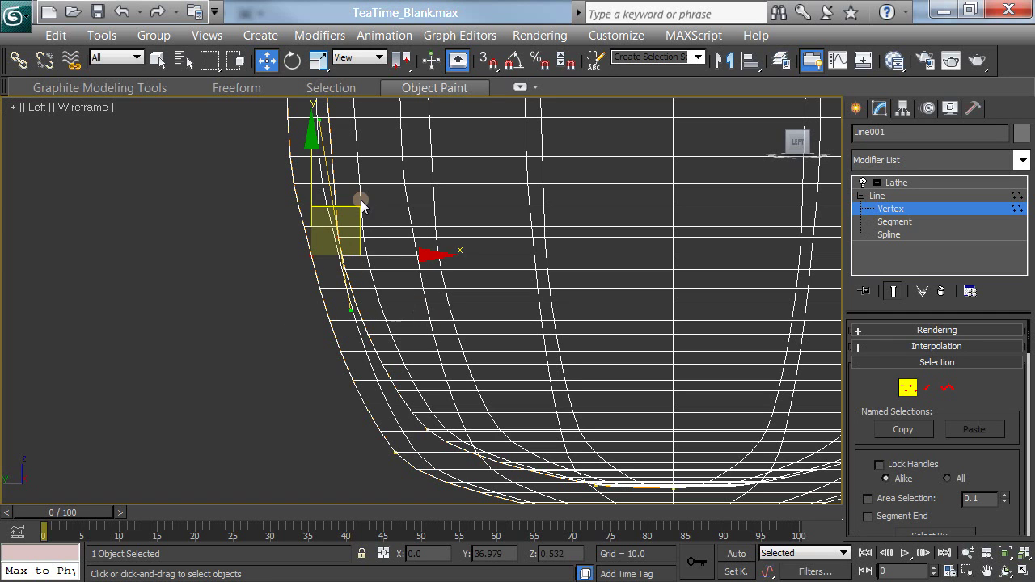
left_click_drag(360, 206, 367, 245)
Step: Move the outer wall's lower vertex, where the bowl curves toward the stem, slightly up and inward
scroll(243, 362, "down", 2)
middle_click_drag(242, 346, 243, 382)
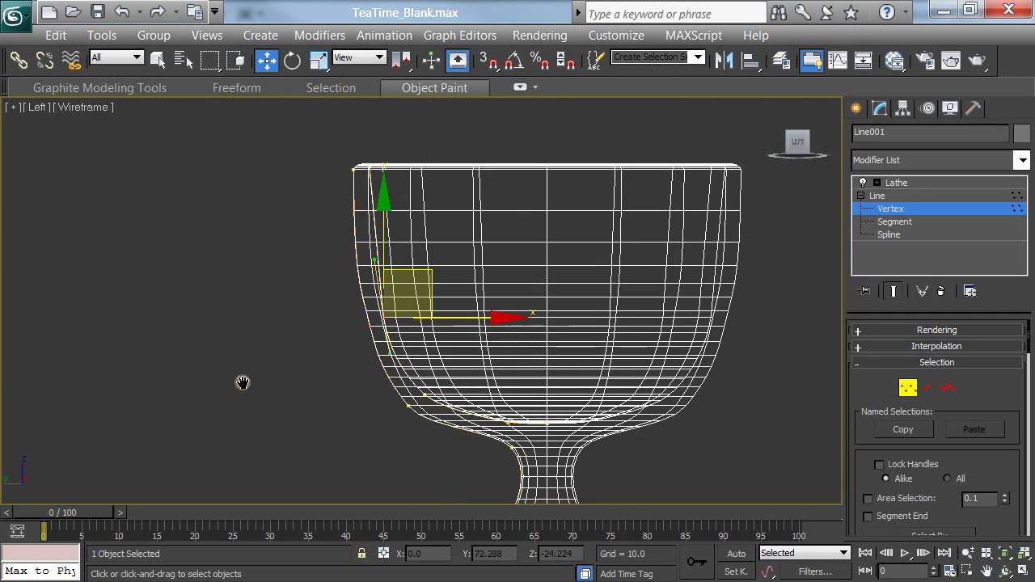
scroll(243, 383, "up", 1)
left_click_drag(363, 437, 421, 475)
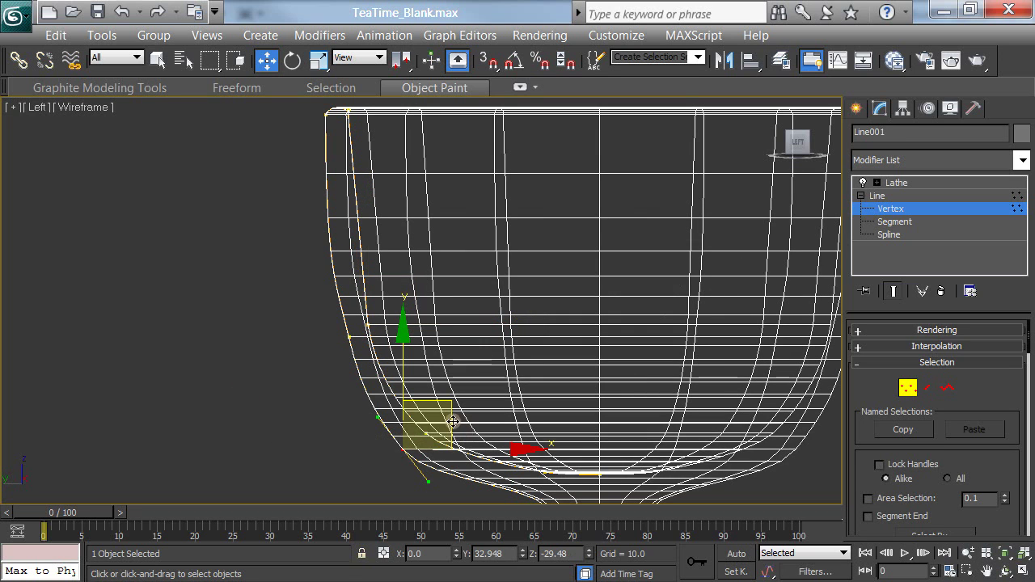
left_click_drag(450, 402, 456, 391)
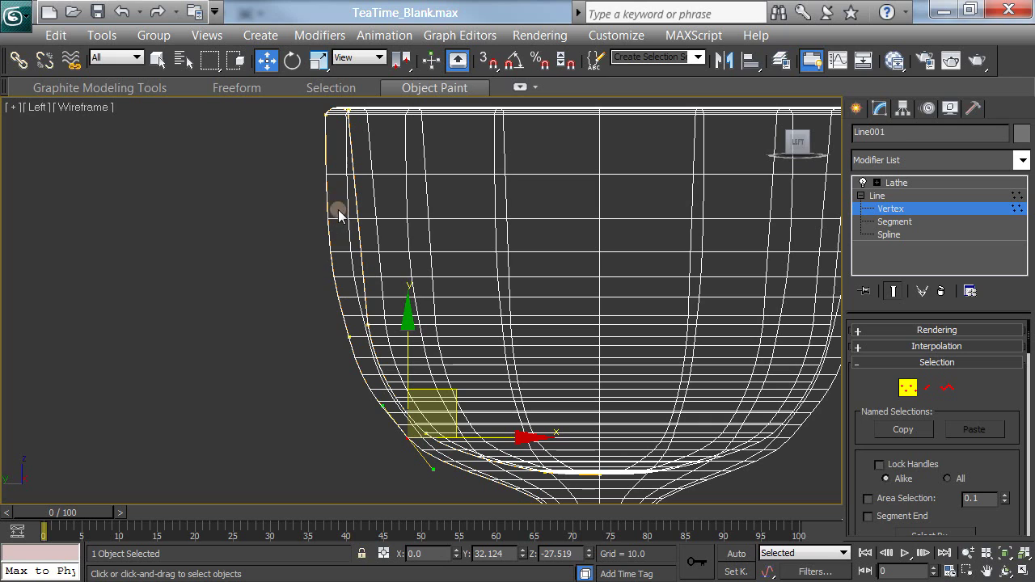
Step: Move the outer wall's middle vertex slightly down to even out the bowl's side curve
middle_click_drag(295, 285, 291, 317)
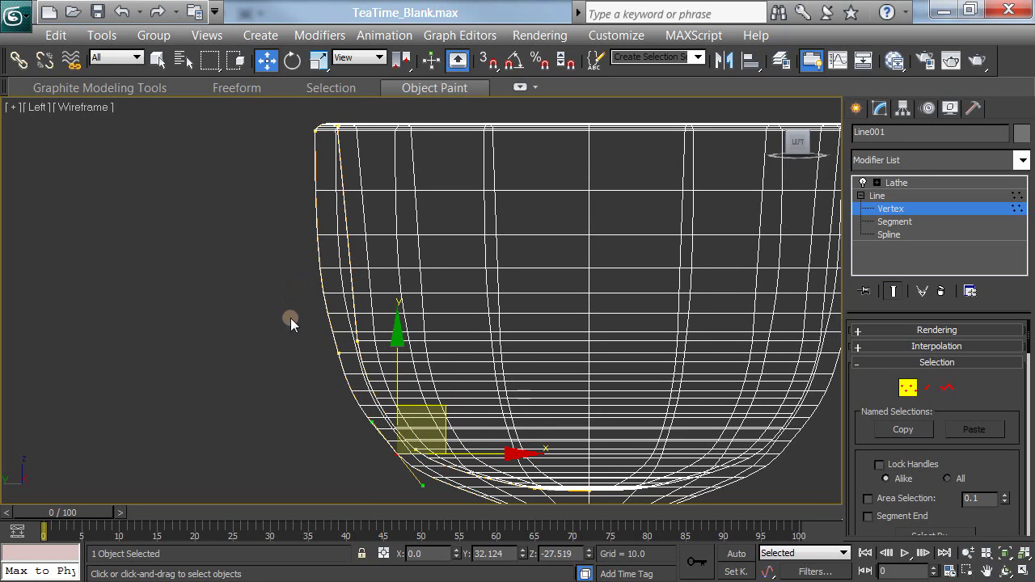
left_click(330, 355)
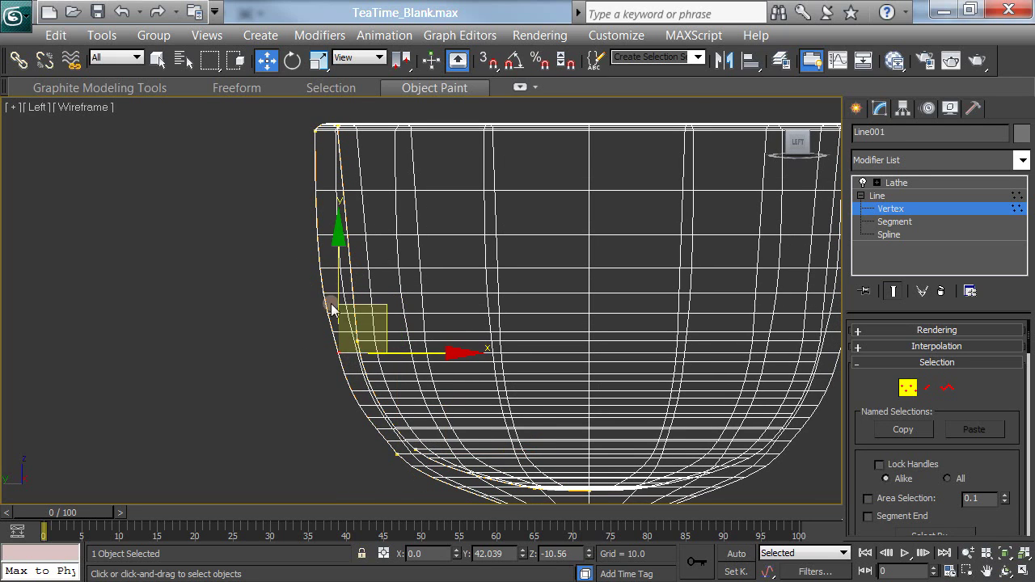
scroll(488, 313, "up", 2)
scroll(488, 313, "up", 1)
middle_click_drag(496, 295, 512, 315)
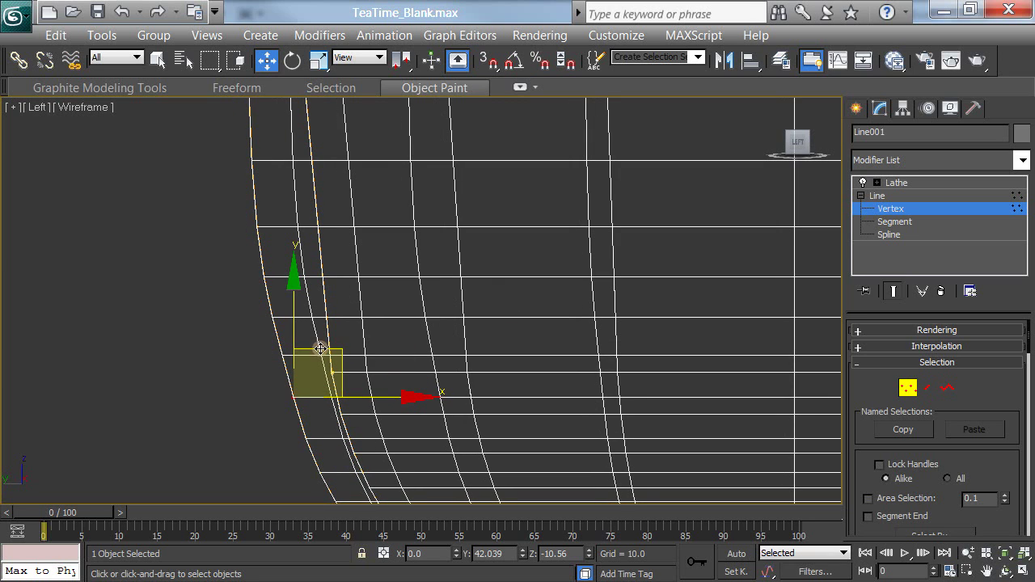
left_click_drag(343, 356, 338, 363)
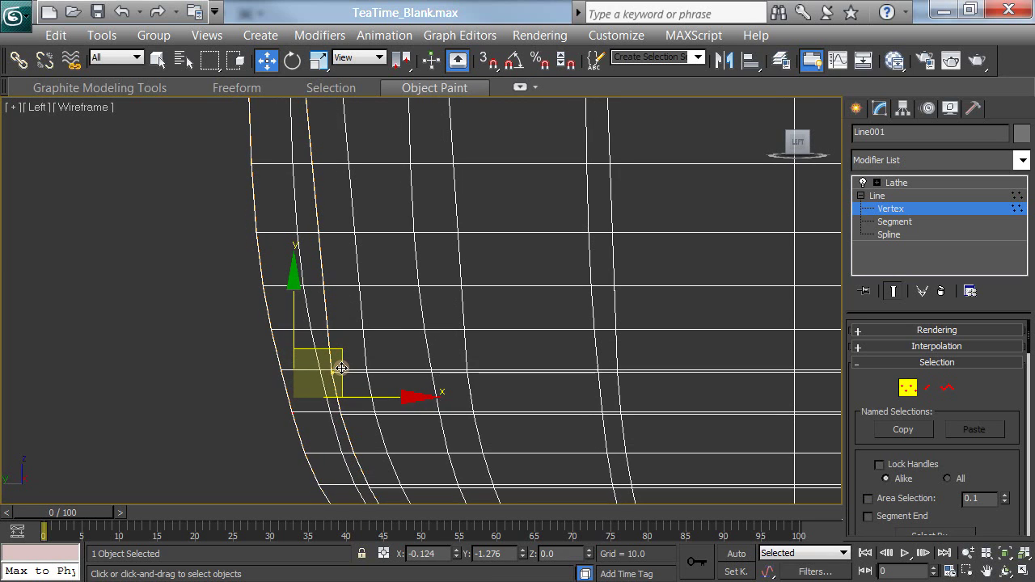
middle_click_drag(391, 315, 426, 301)
scroll(426, 301, "down", 6)
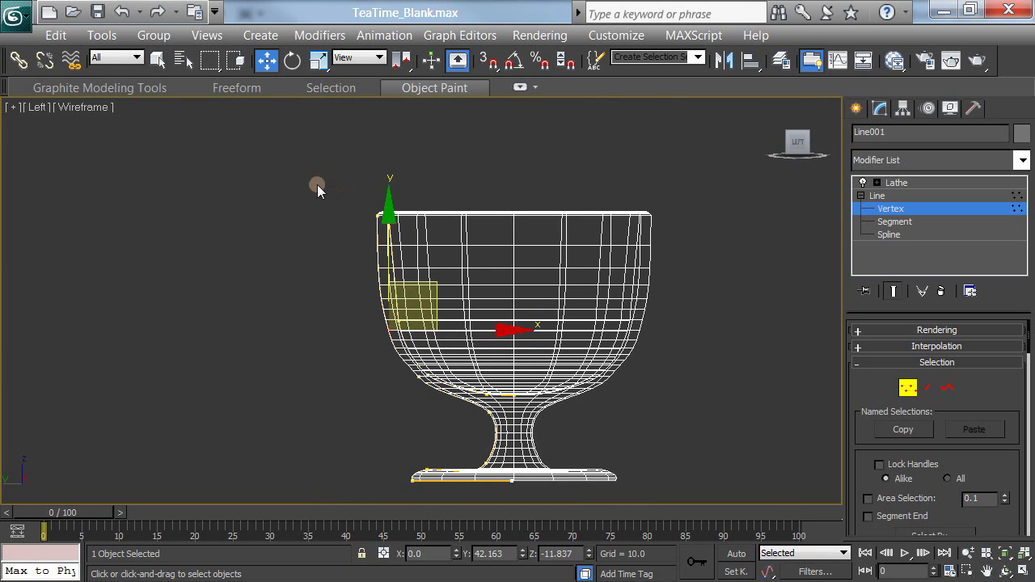
Step: Leave vertex editing, return to the Lathe level and scale the whole cup vertically to about 110%
left_click(897, 195)
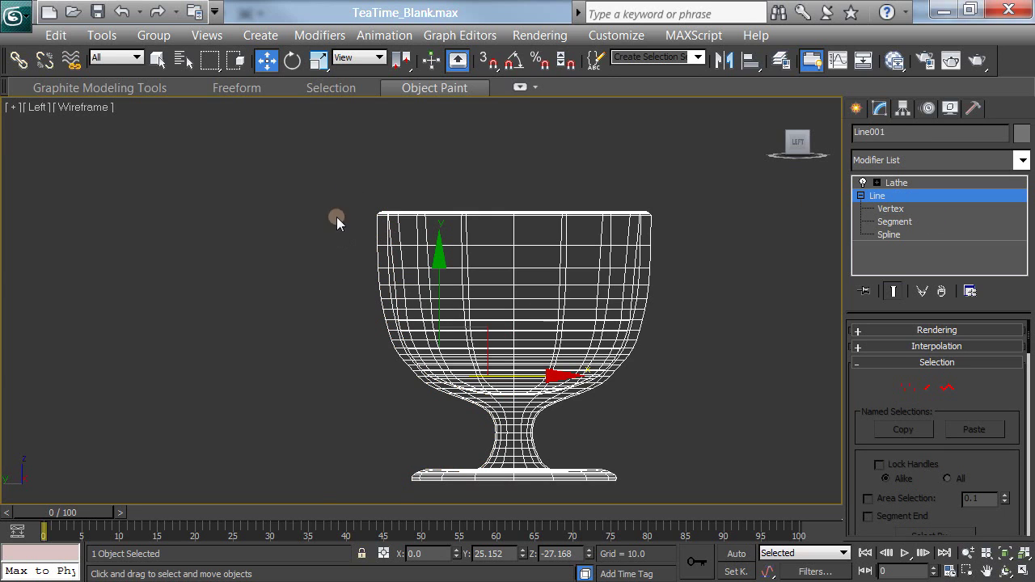
left_click_drag(324, 160, 472, 469)
left_click_drag(687, 576, 642, 526)
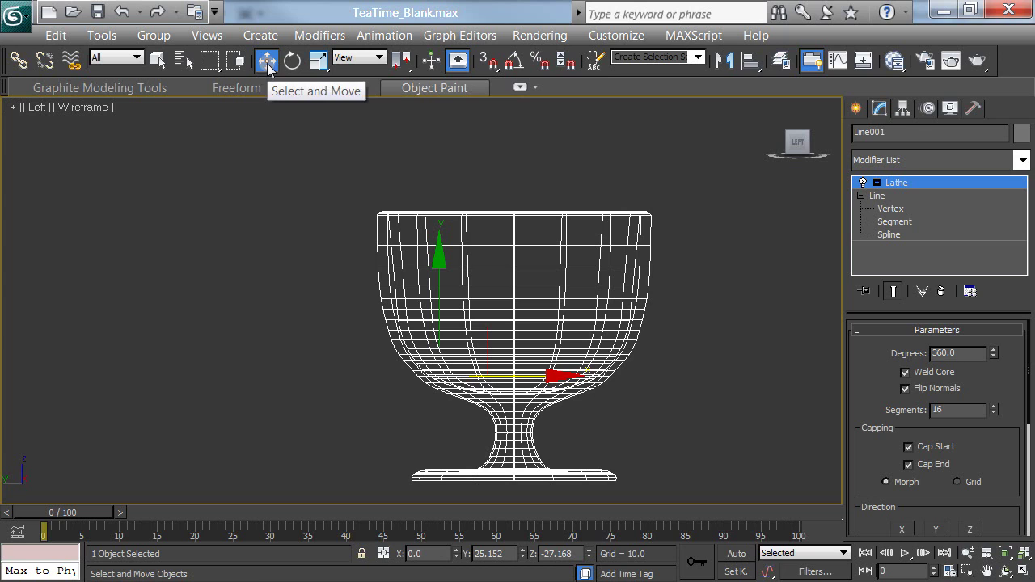
left_click(318, 60)
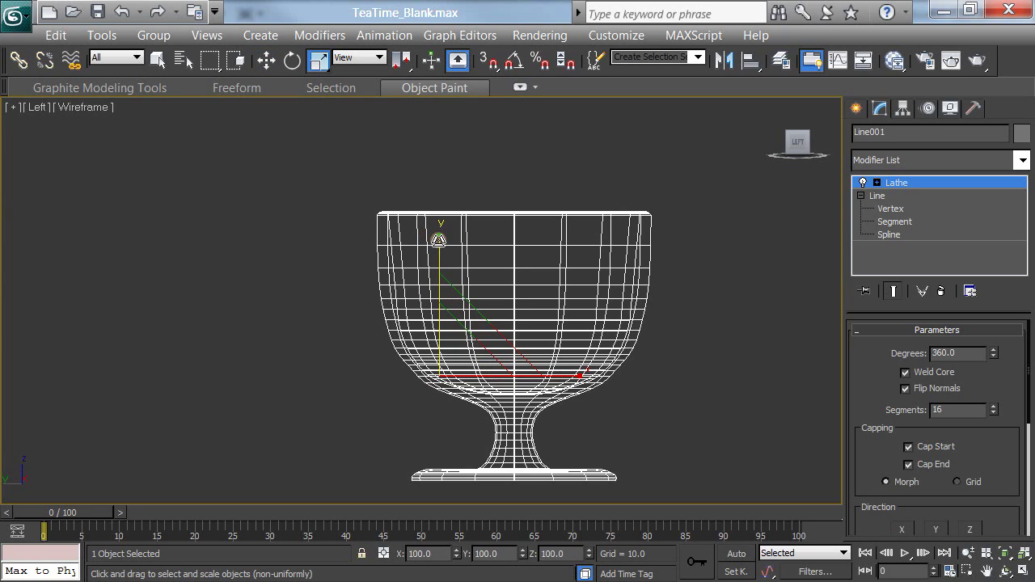
left_click_drag(435, 230, 437, 234)
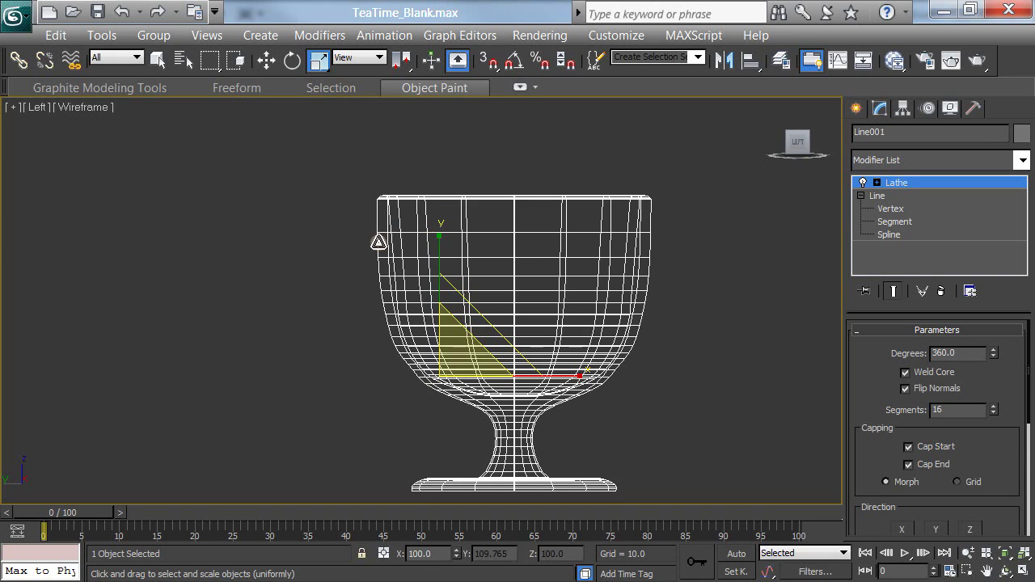
Step: Return to the Lathe level in the four-viewport layout, orbit the Perspective view to look into the cup, and activate Select Object
left_click(898, 196)
scroll(671, 340, "up", 3)
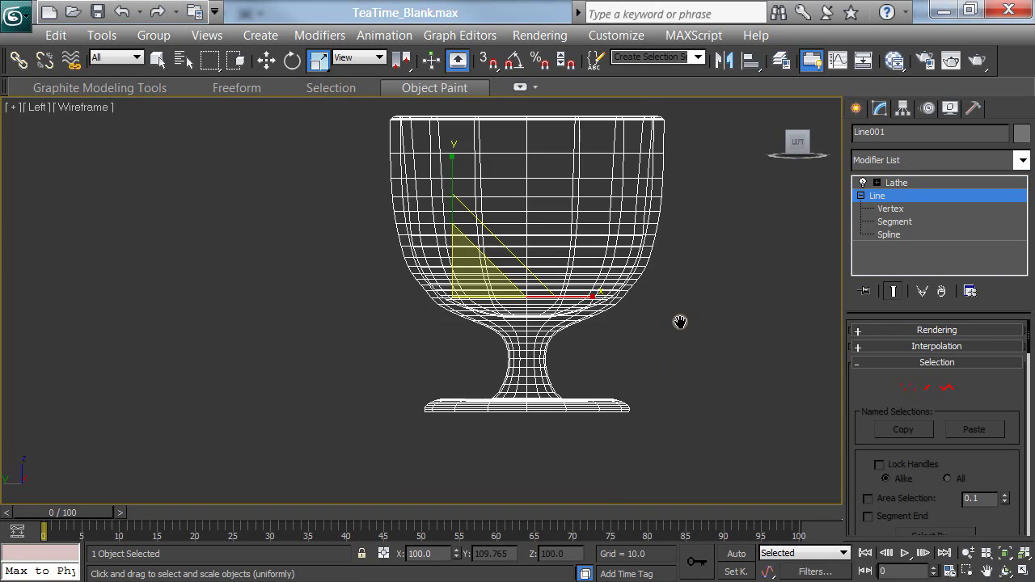
left_click(897, 183)
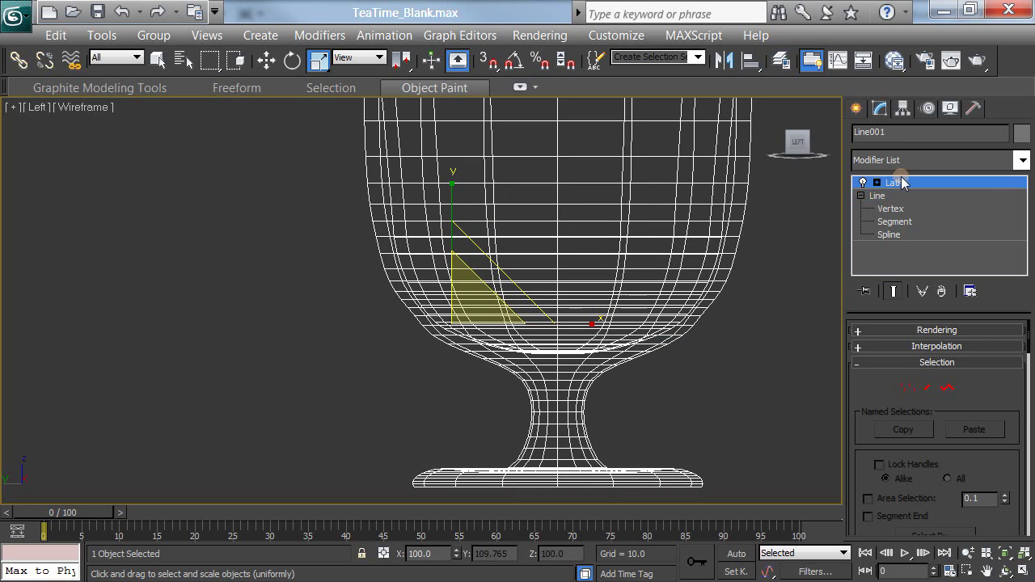
left_click(1024, 572)
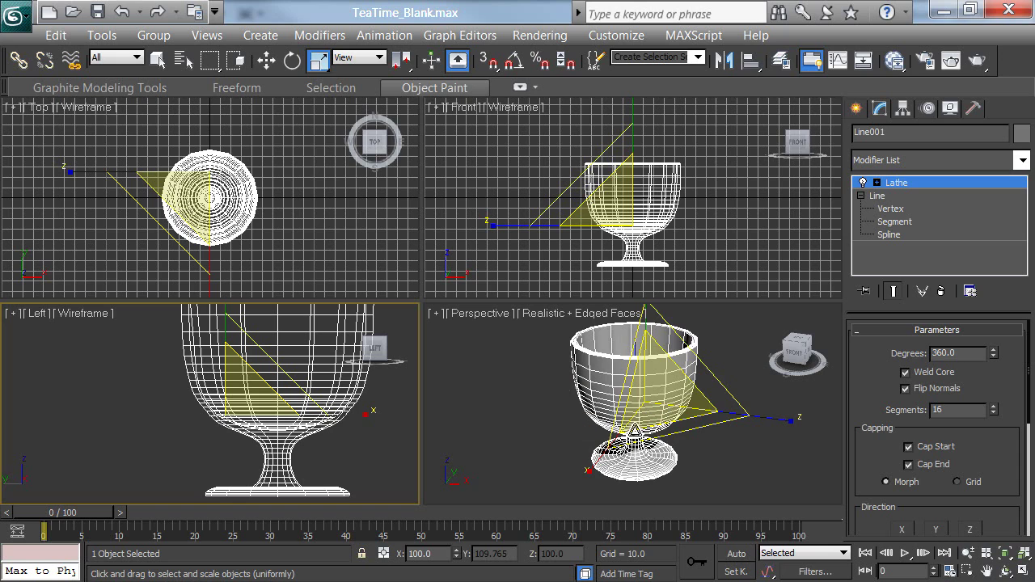
middle_click_drag(642, 438, 622, 467, "alt")
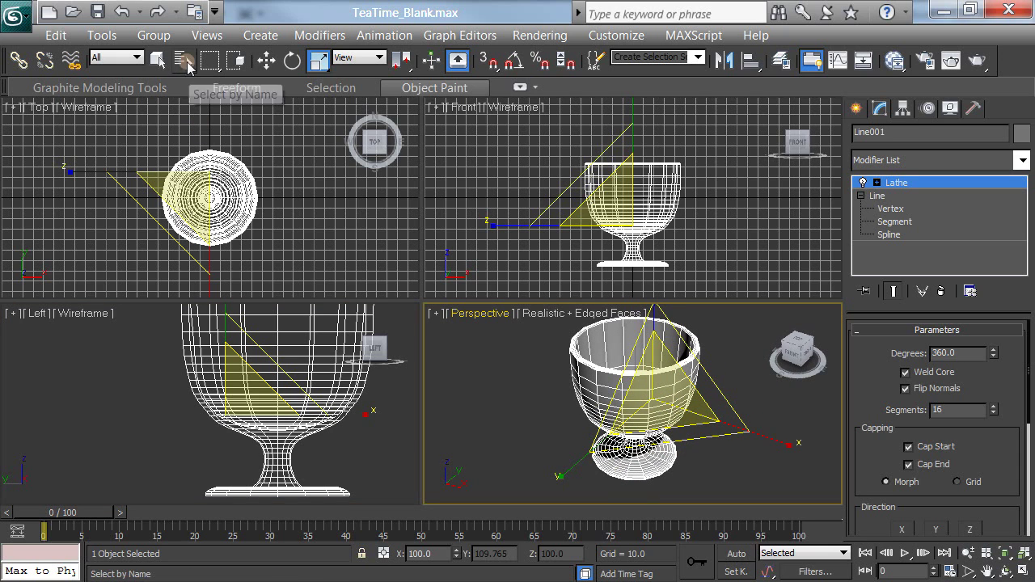
left_click(157, 62)
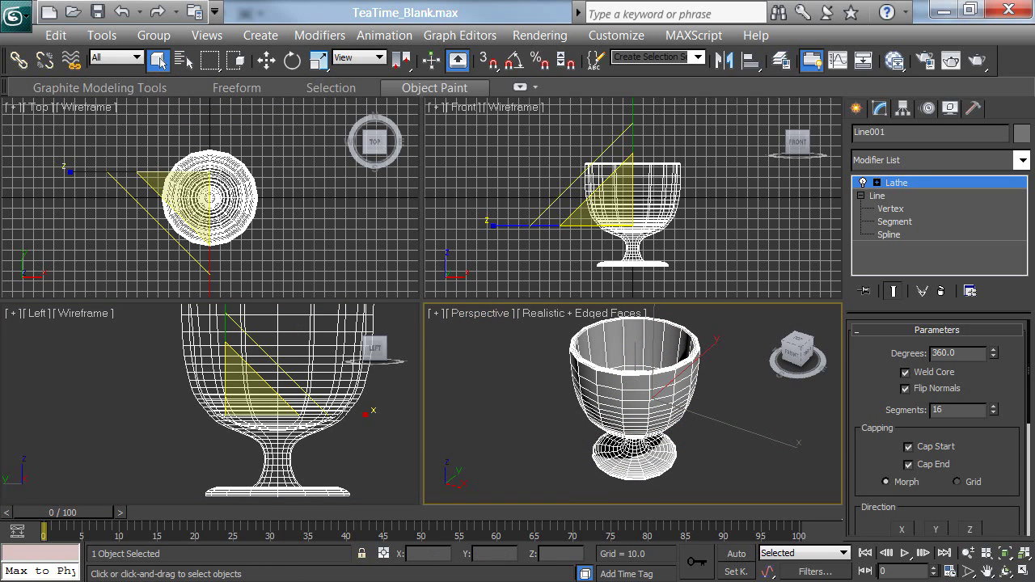